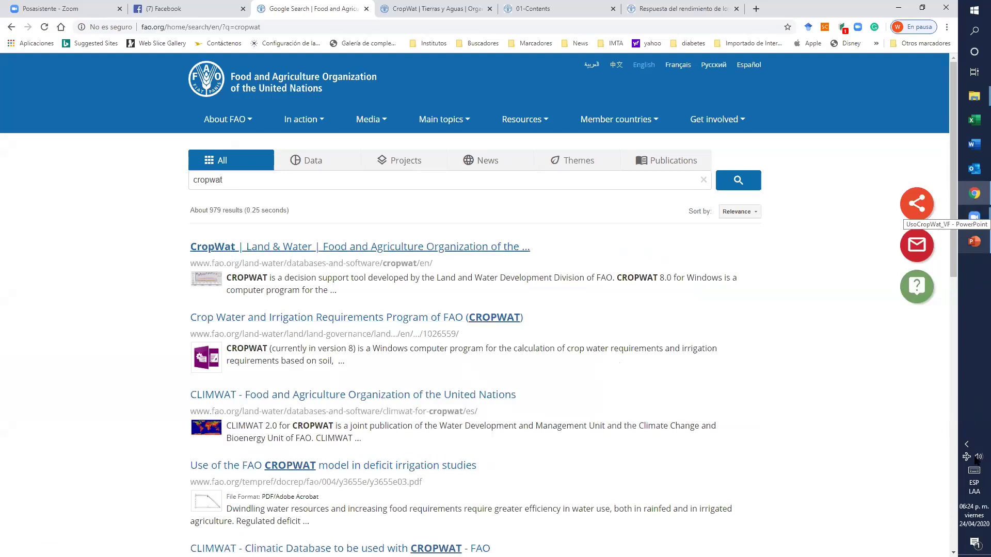
Download CropWat 8.0 from FAO's CropWat page and save the CRW8 ZIP file in the Escritorio folder
click(227, 249)
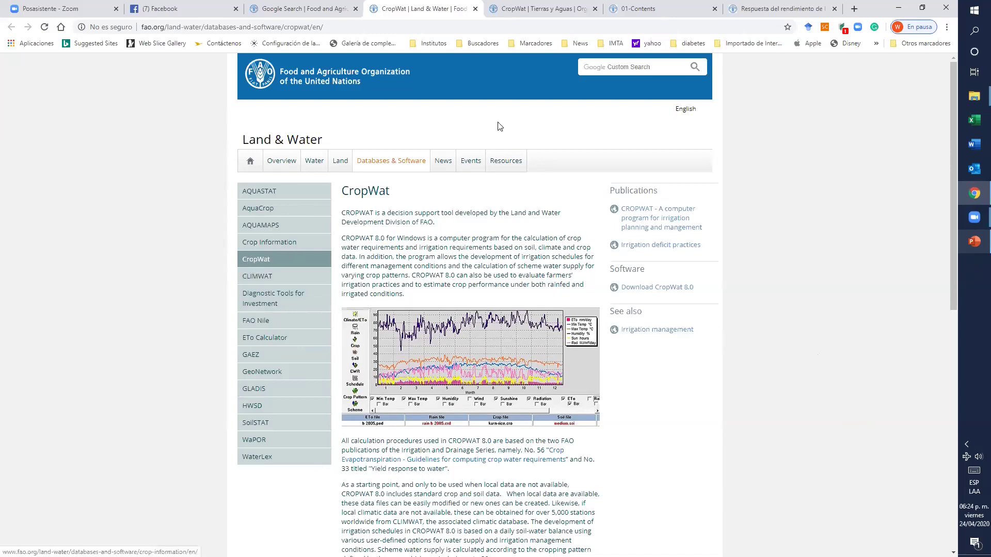
click(660, 288)
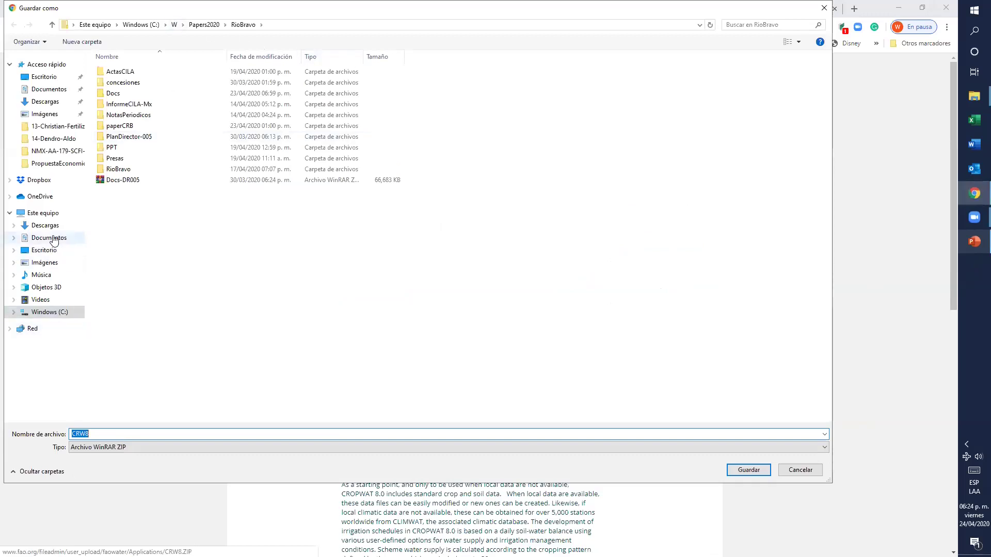
click(44, 250)
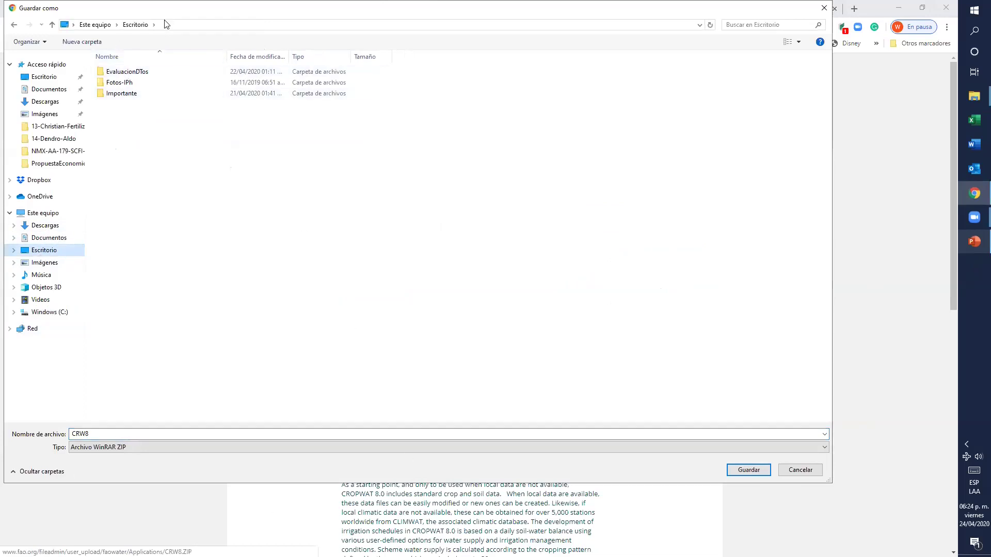
click(756, 472)
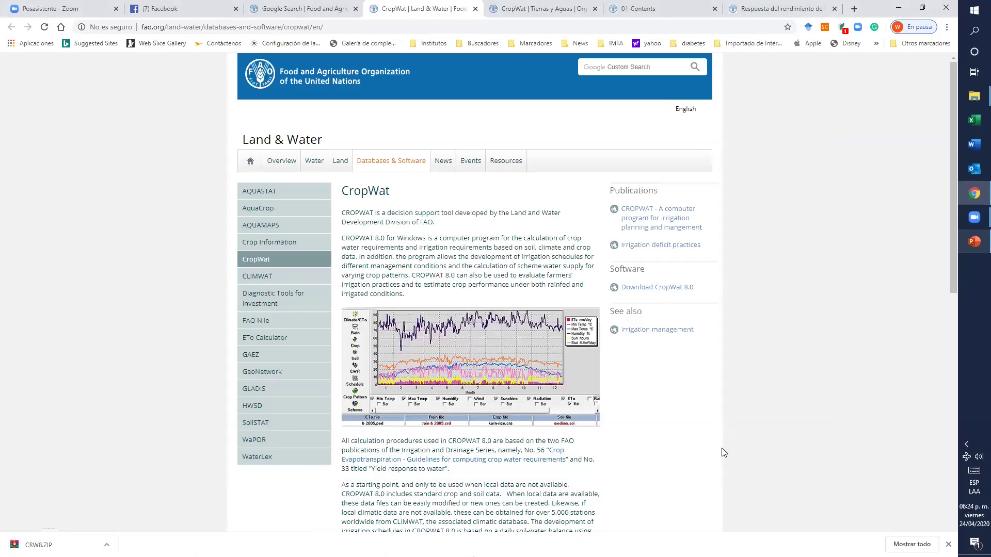
Move the downloaded CRW8 archive to an empty area of the desktop and open it
click(898, 7)
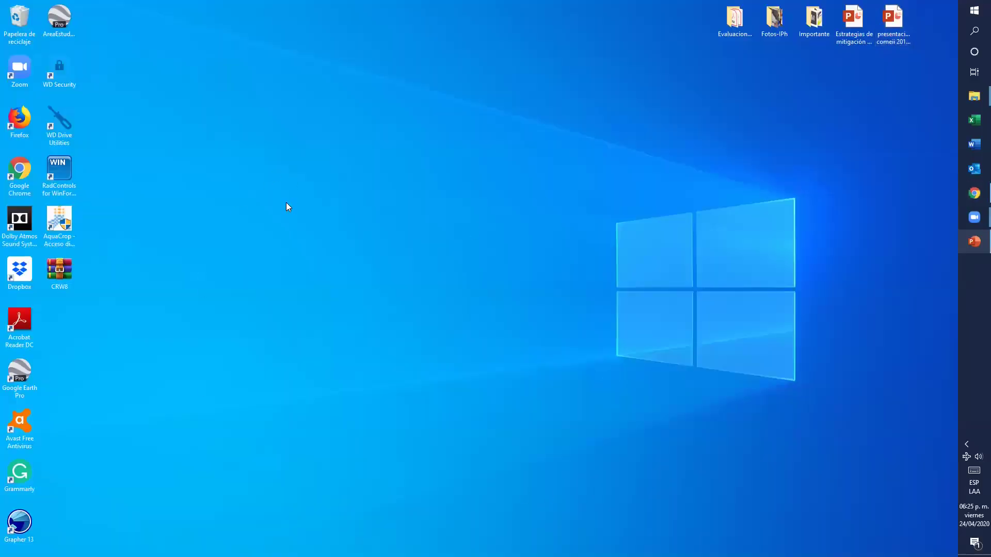
drag(68, 274, 383, 124)
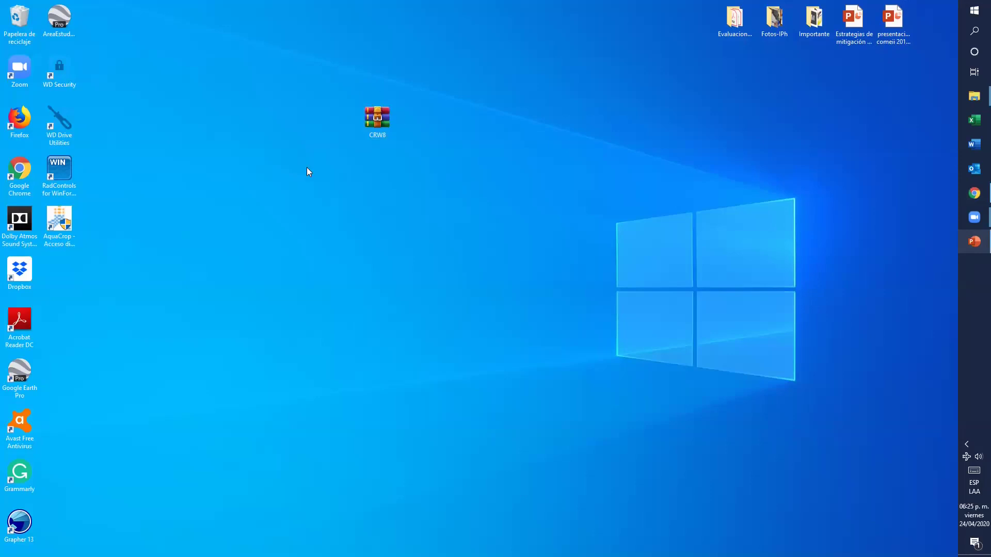
right_click(383, 121)
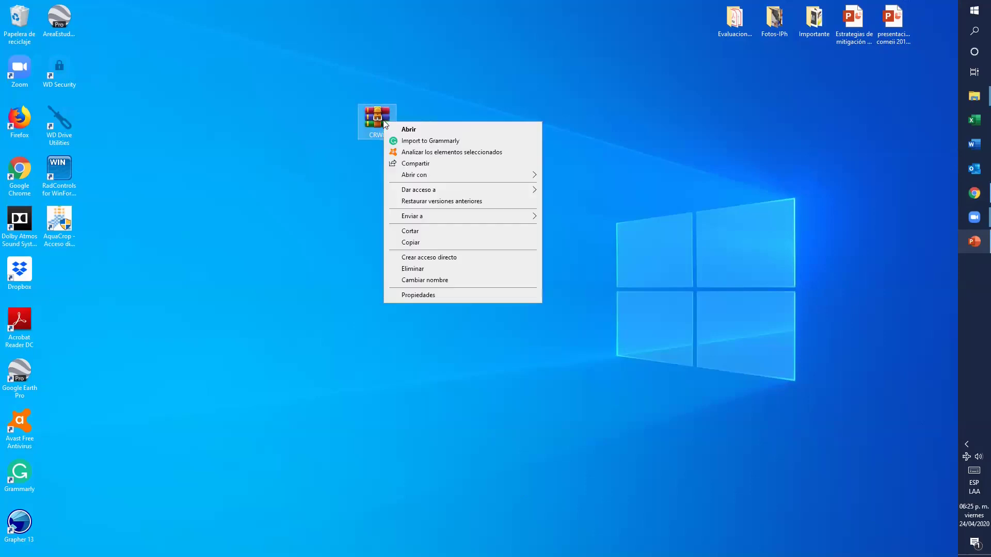
click(408, 127)
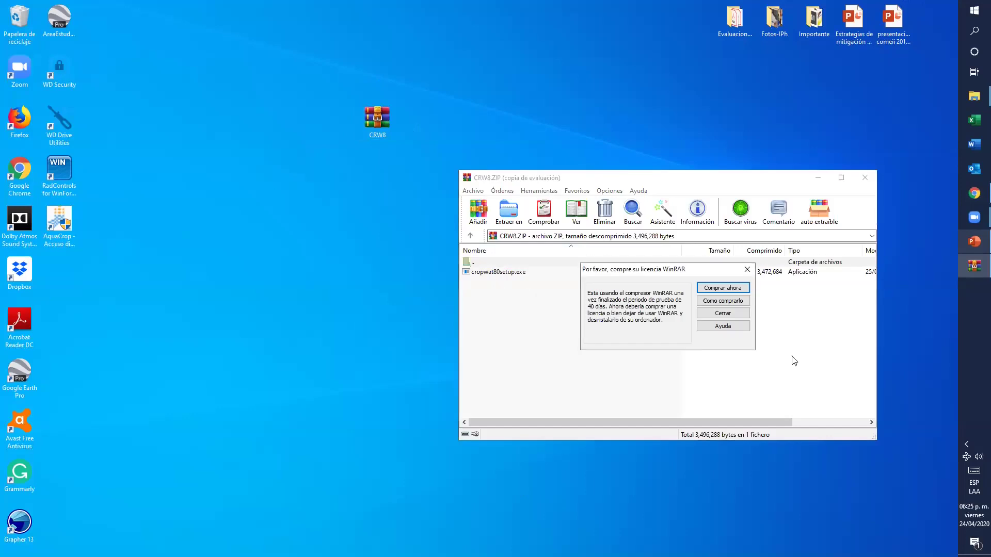
Dismiss the WinRAR licence reminder, extract cropwat80setup.exe to the desktop beside CRW8, and close the archive
click(722, 313)
drag(511, 272, 484, 125)
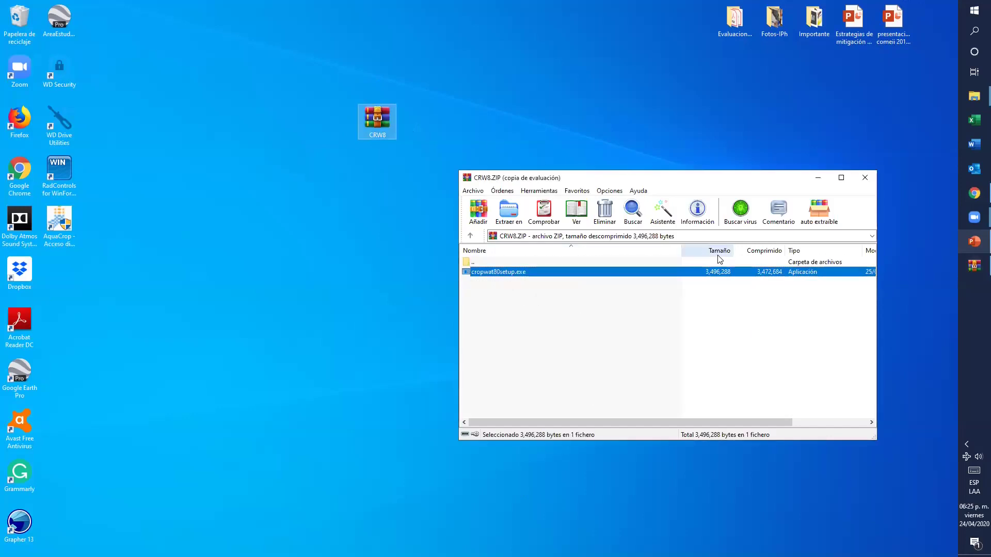
click(864, 178)
click(535, 178)
drag(338, 72, 421, 154)
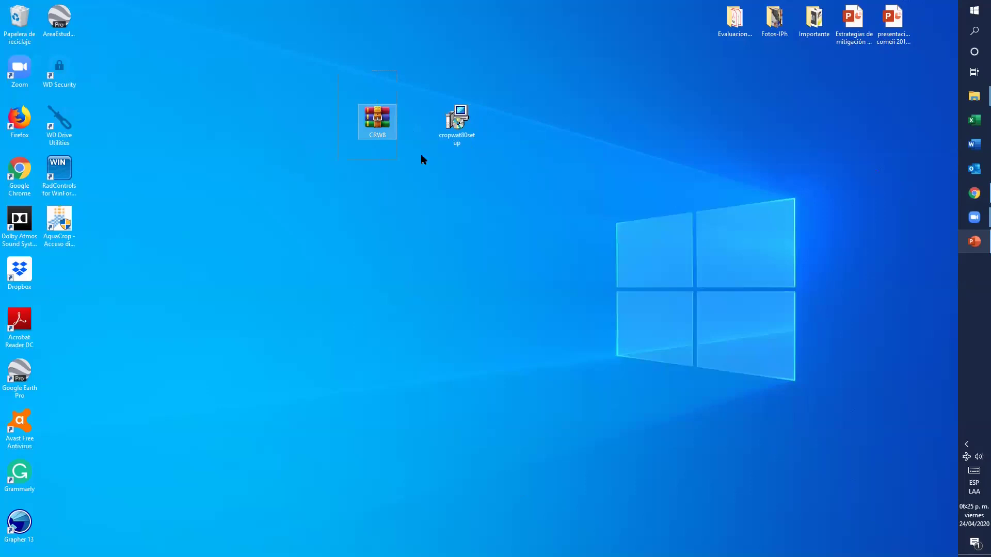
click(402, 201)
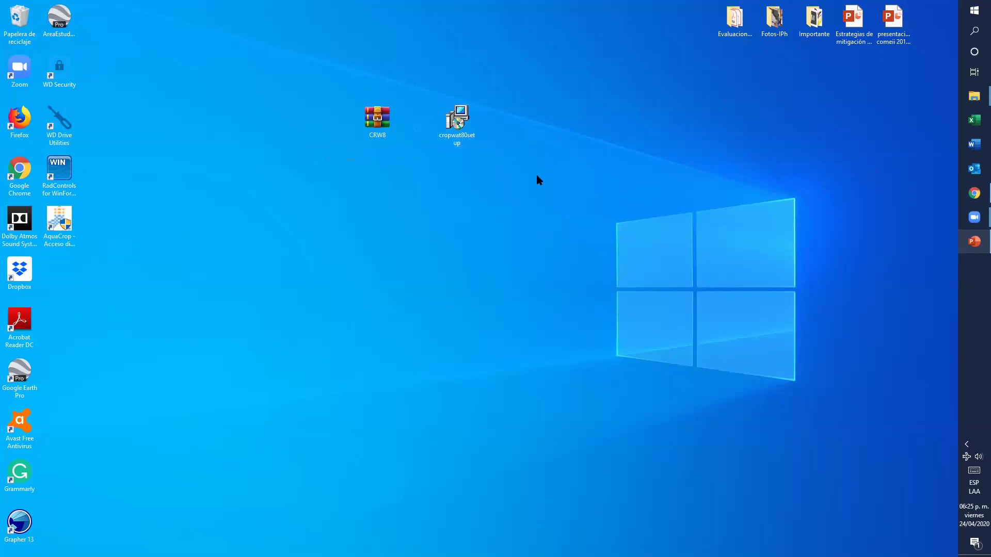
Run the cropwat80setup installer and proceed past the welcome page and the important notice
double_click(464, 120)
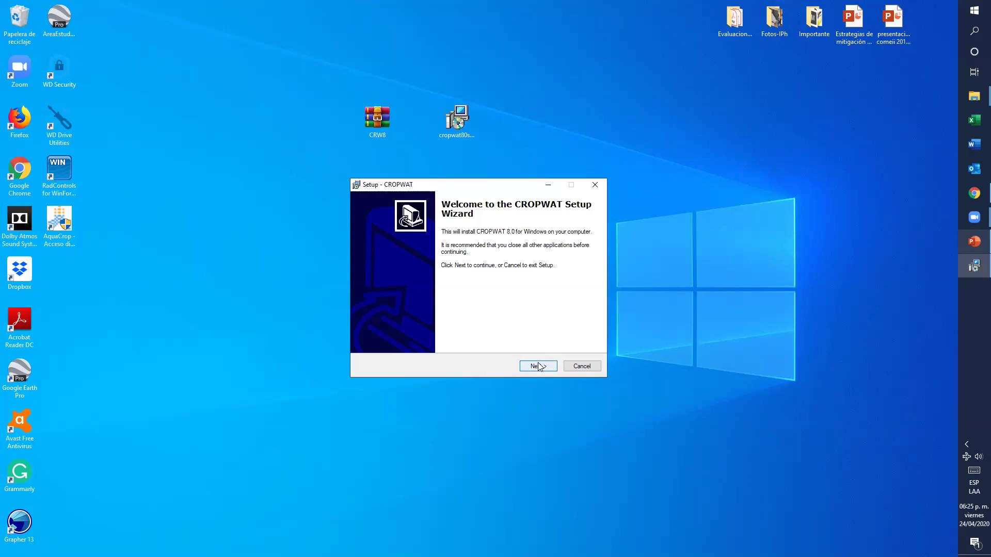
click(539, 367)
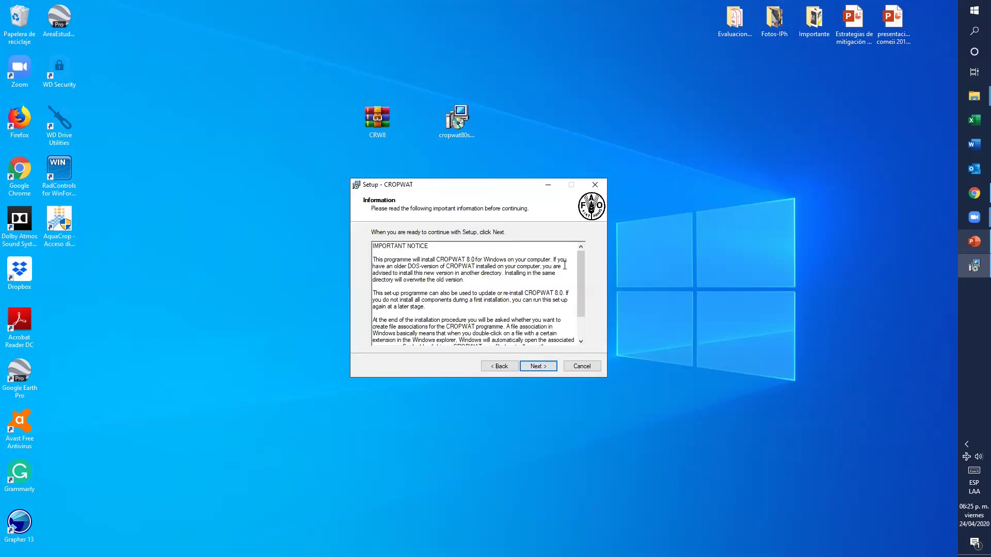
click(584, 323)
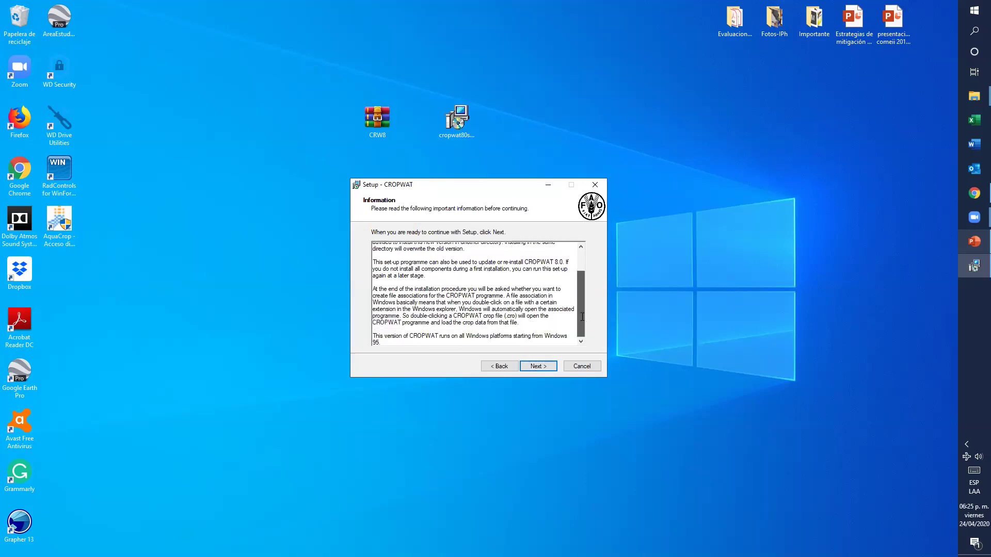
click(536, 367)
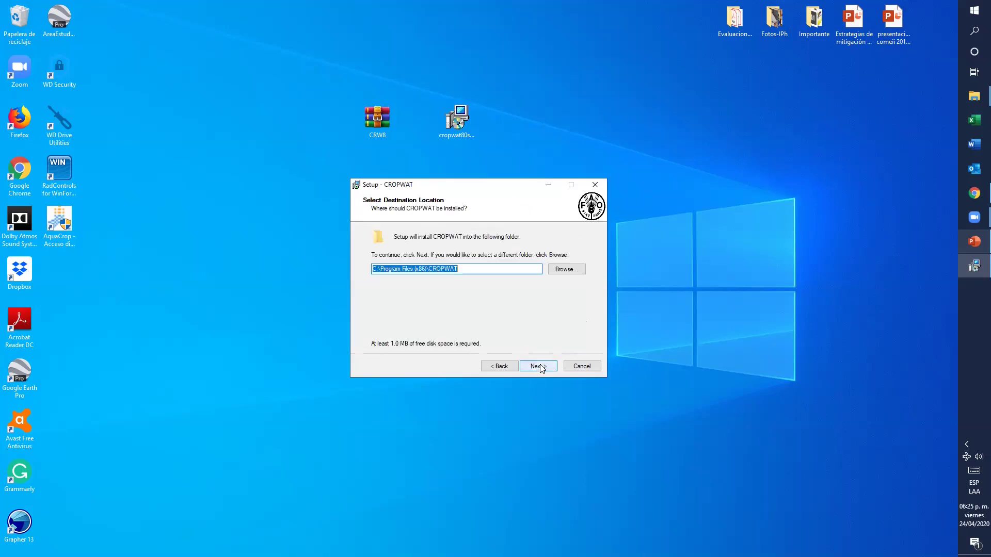
Accept C:\Program Files (x86)\CROPWAT as the destination folder and the full installation with all components
click(474, 276)
drag(470, 276, 364, 278)
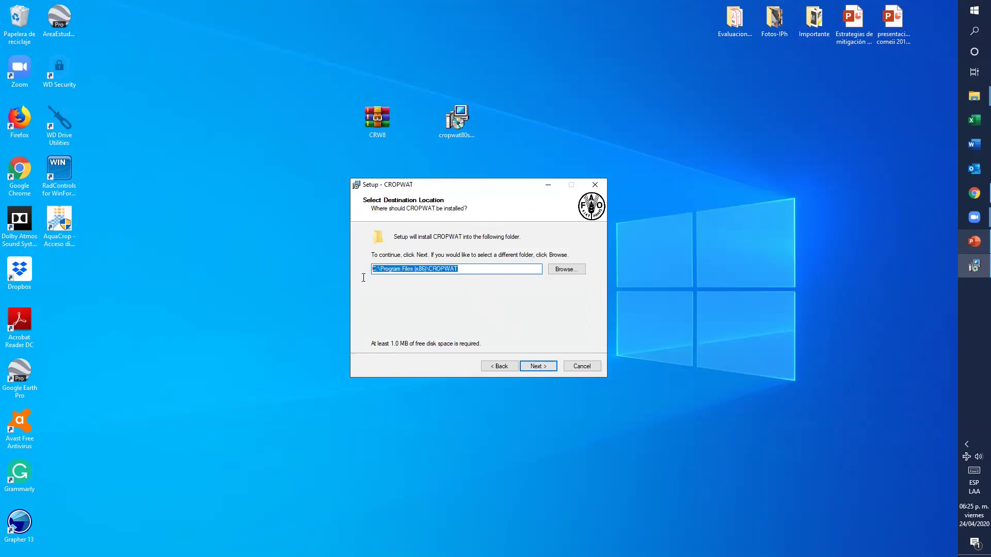
click(480, 269)
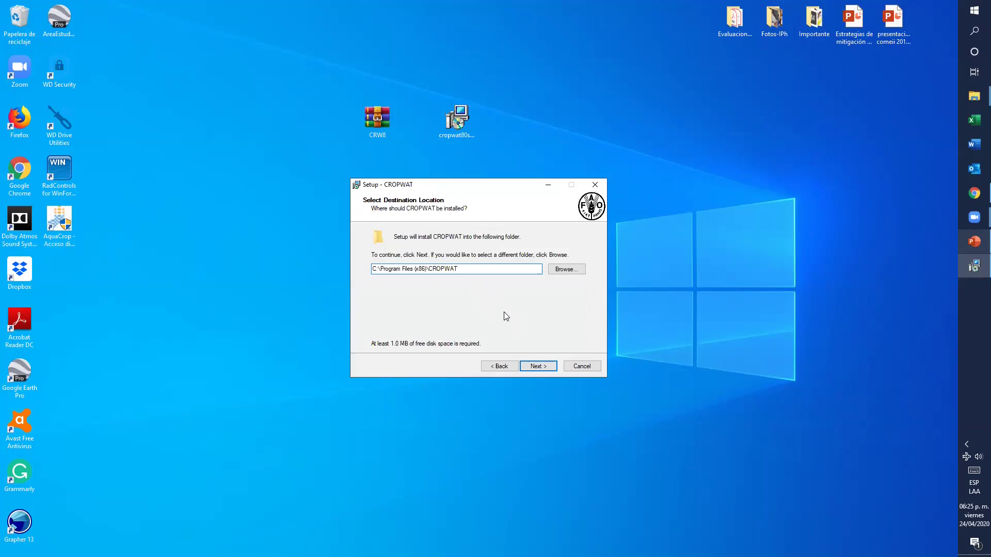
click(535, 367)
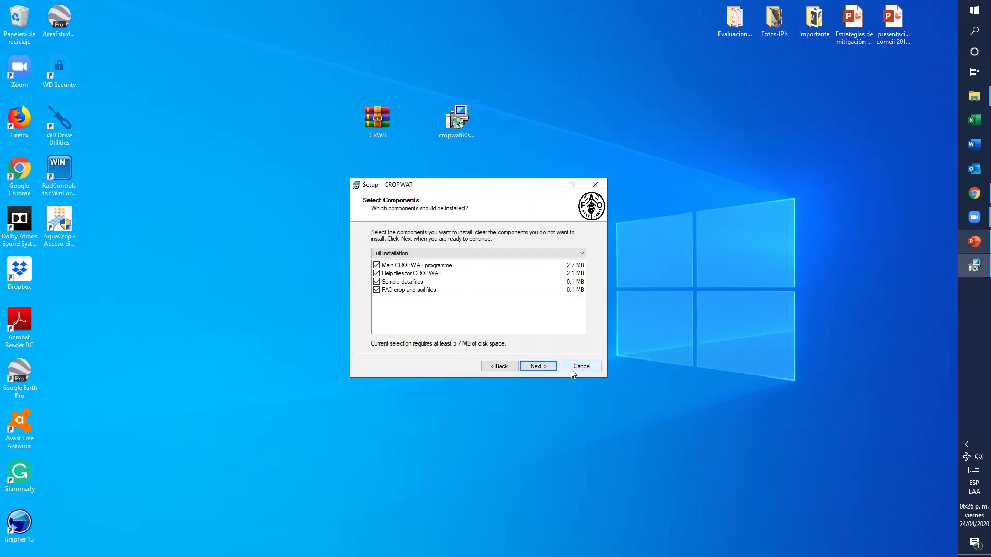
click(542, 369)
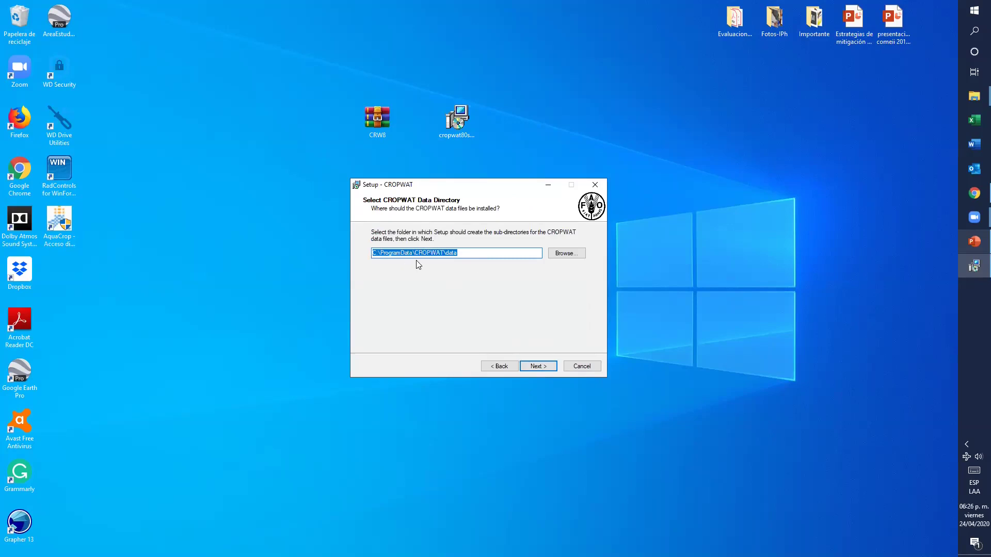
Accept C:\ProgramData\CROPWAT\data as the data directory and CROPWAT as the Start Menu folder
click(466, 254)
double_click(466, 255)
click(463, 252)
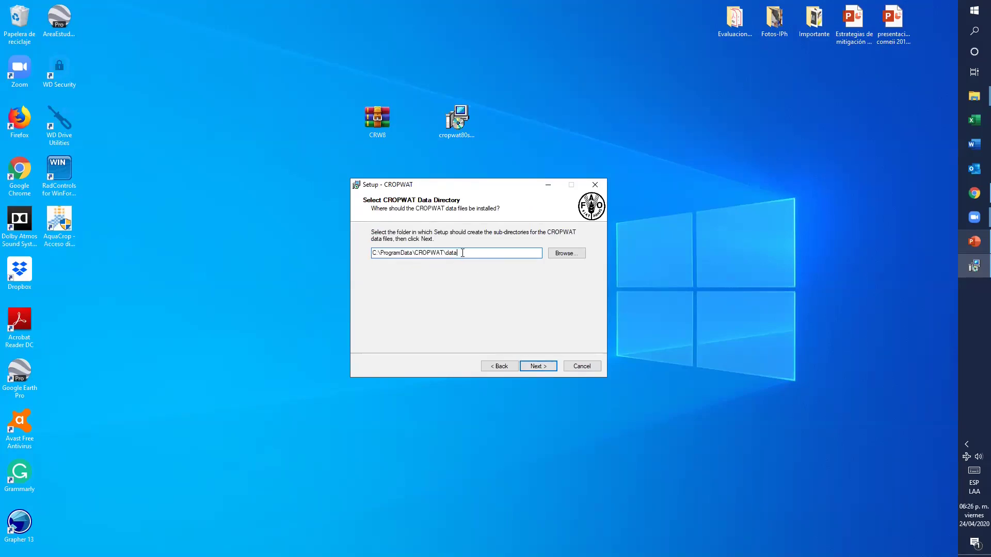
click(537, 367)
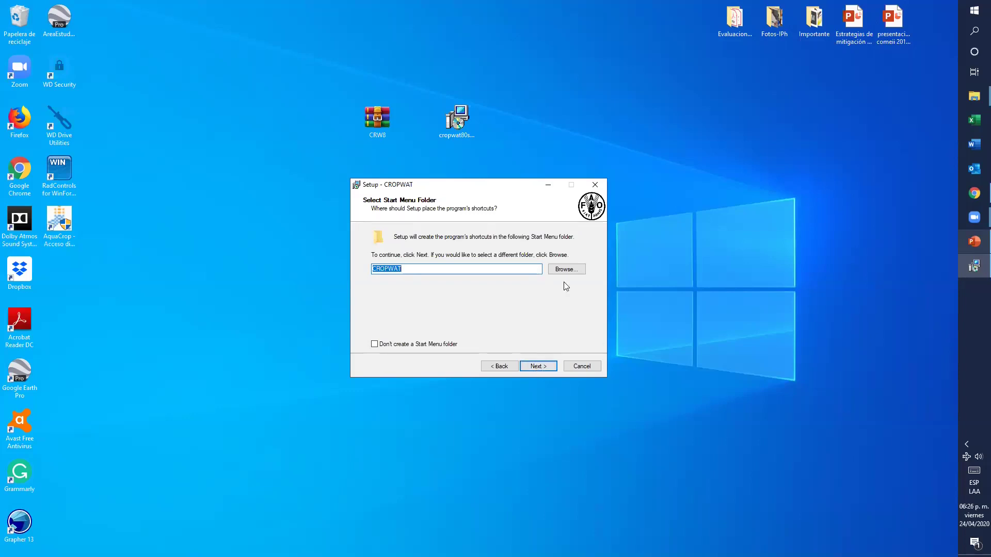
click(416, 270)
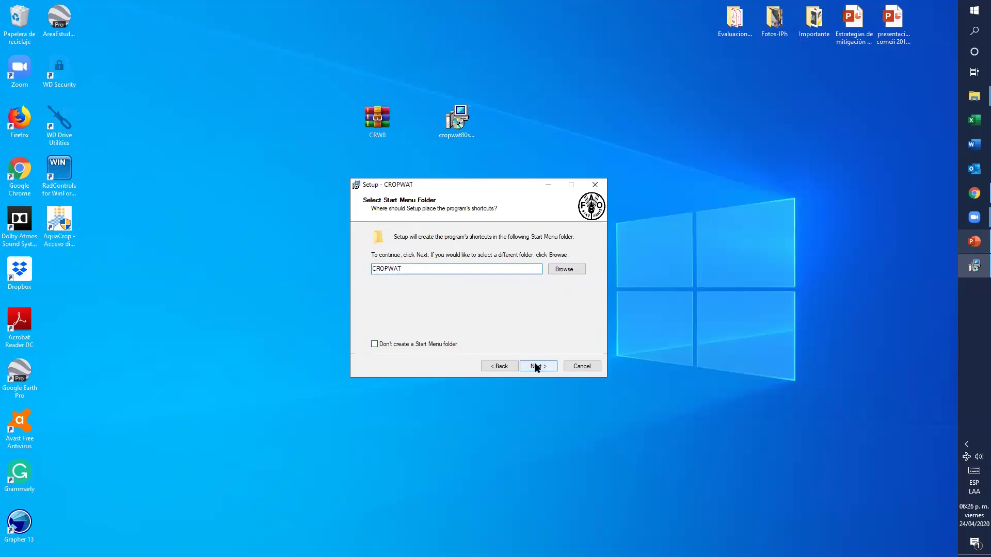
key(Return)
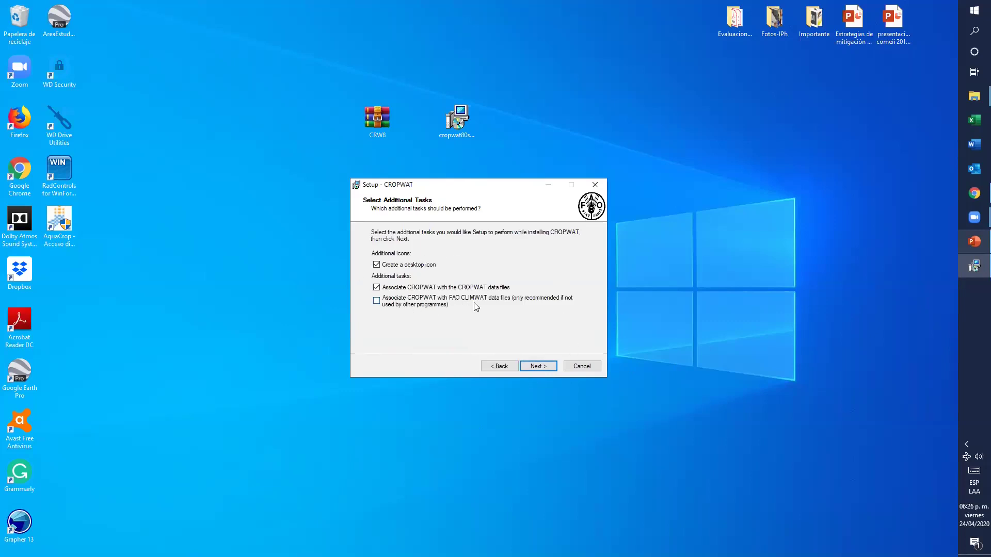
Install CROPWAT with the FAO CLIMWAT data file association enabled, and finish the setup with Launch CROPWAT selected
click(377, 303)
click(538, 366)
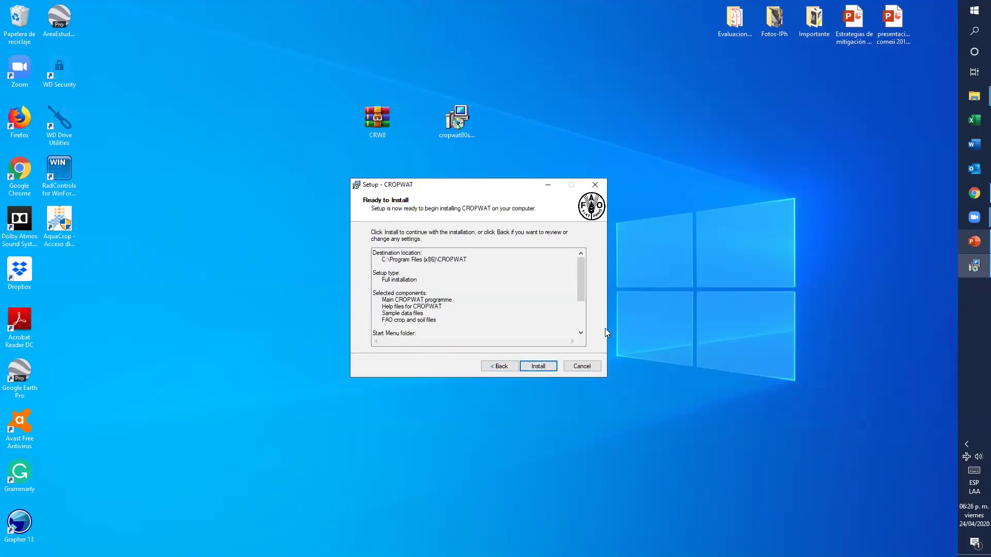
click(546, 367)
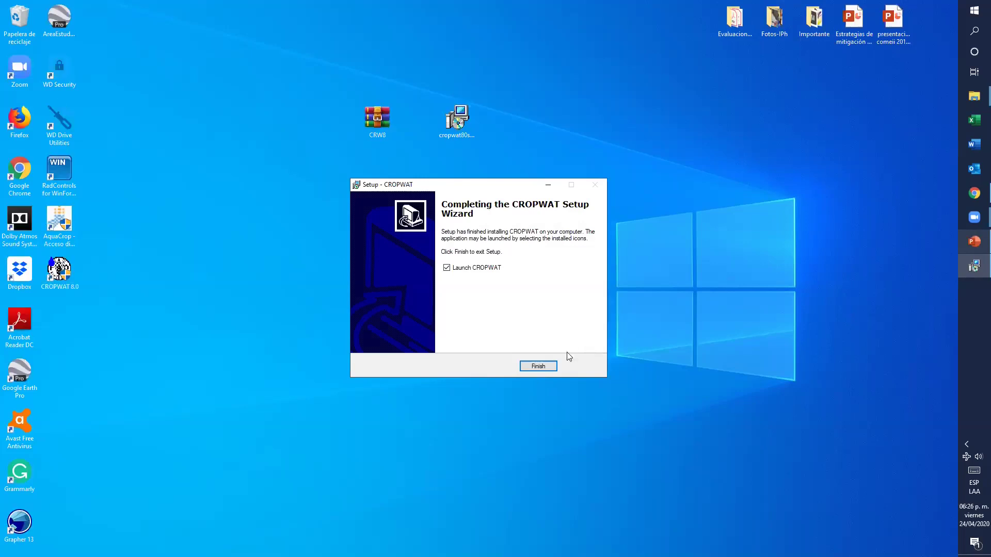
click(546, 366)
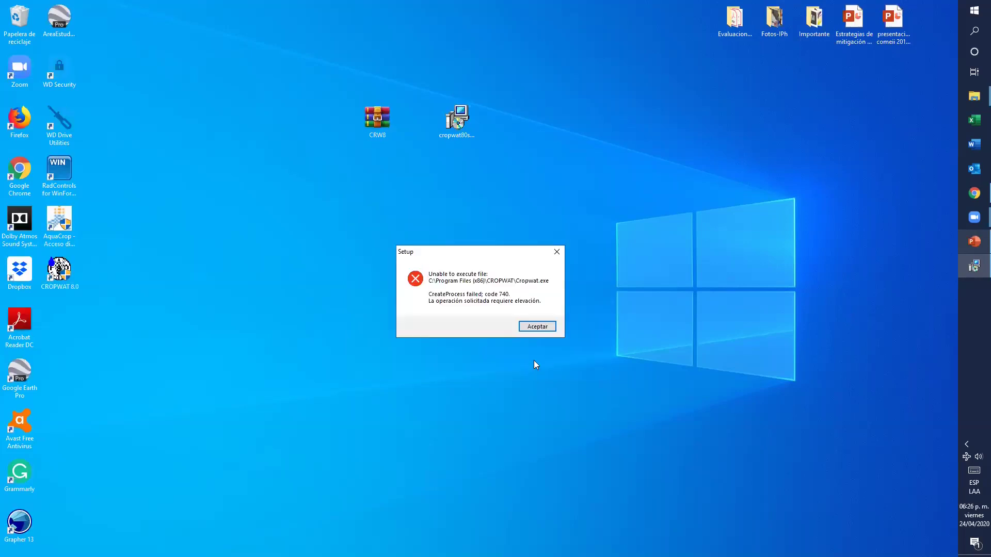
click(550, 326)
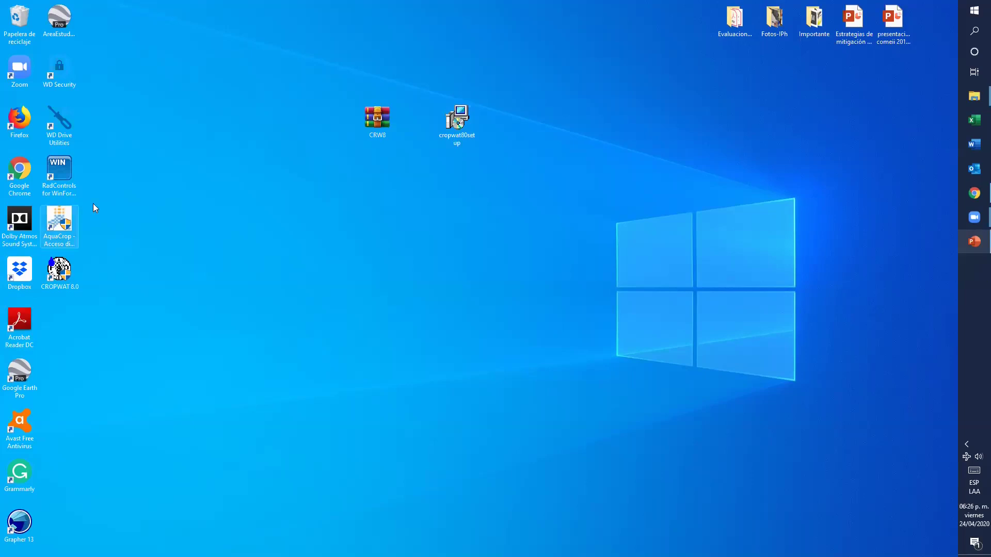
click(61, 211)
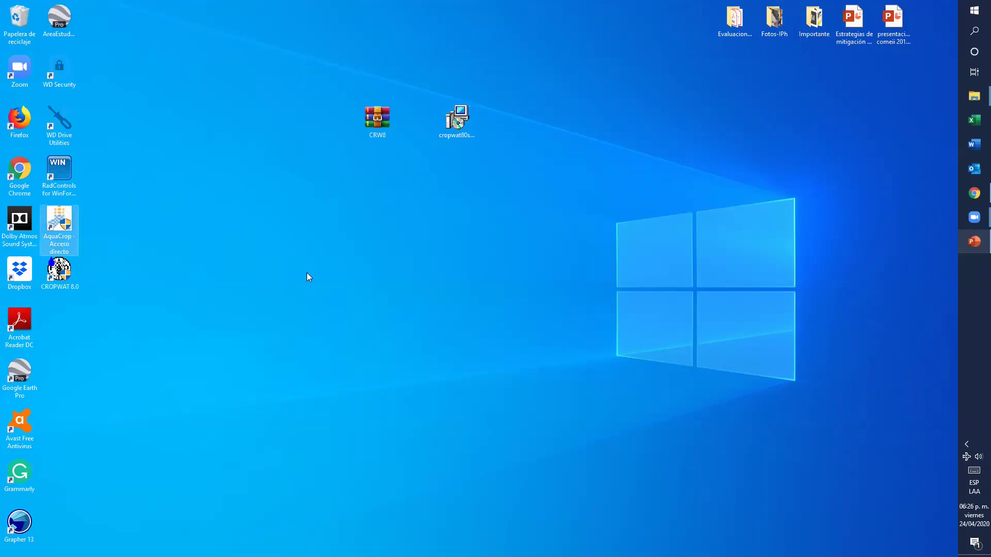
Open a new file explorer window at a reduced size and browse to the CROPWAT folder in C:\Archivos de programa (x86)
click(974, 97)
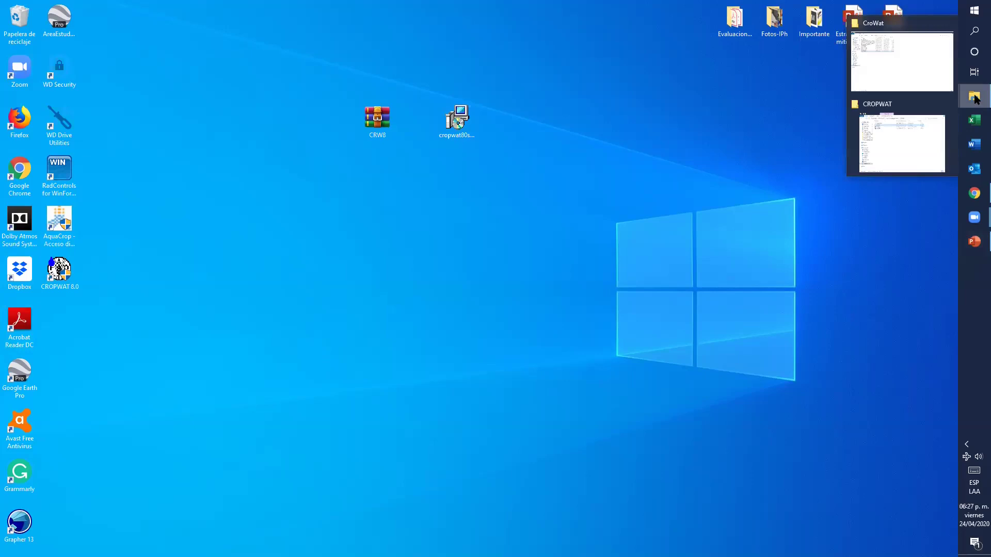
click(975, 98)
right_click(976, 98)
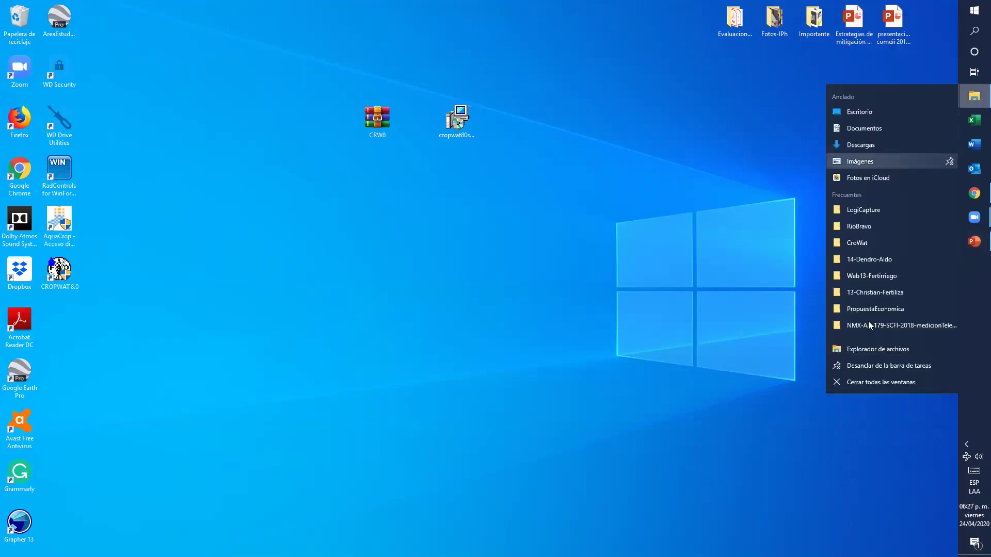
click(874, 344)
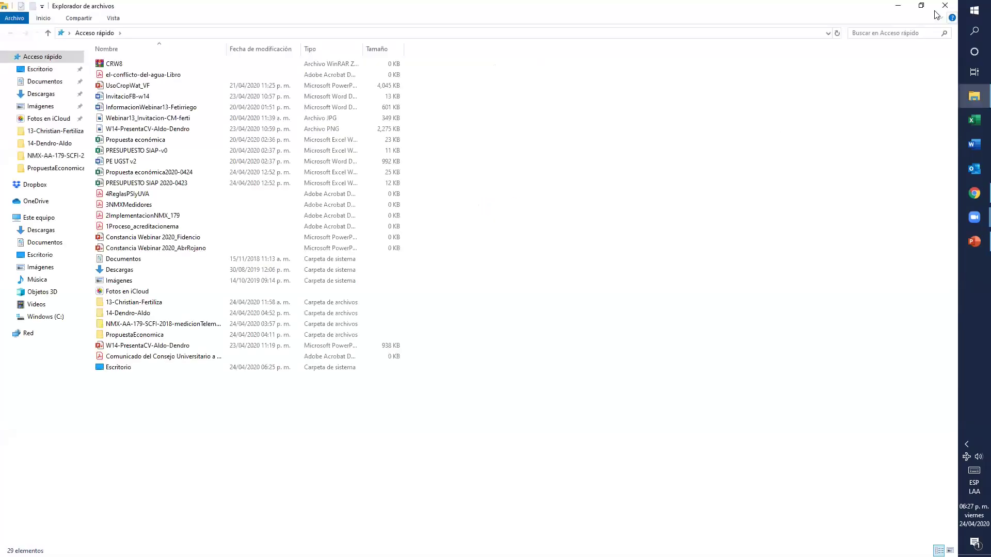
click(921, 5)
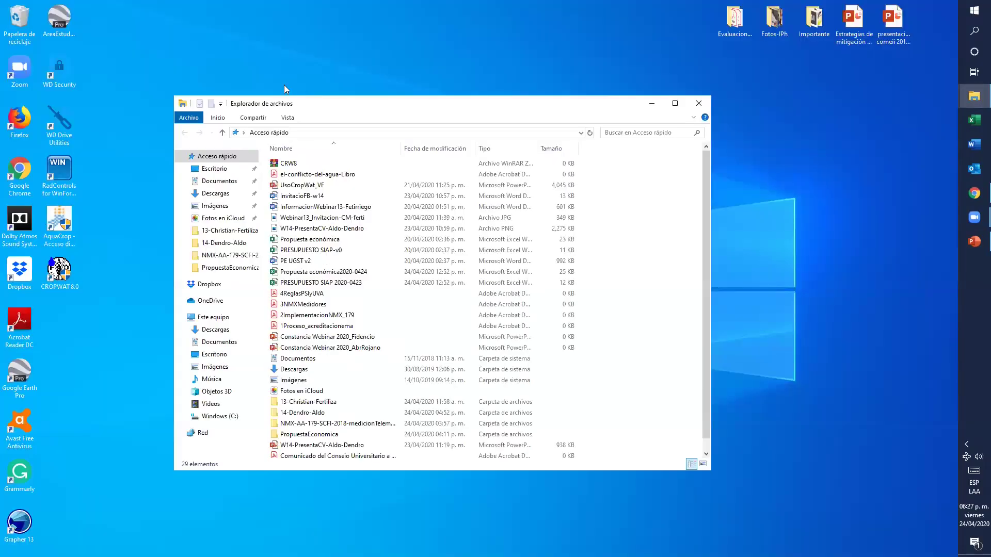
click(228, 415)
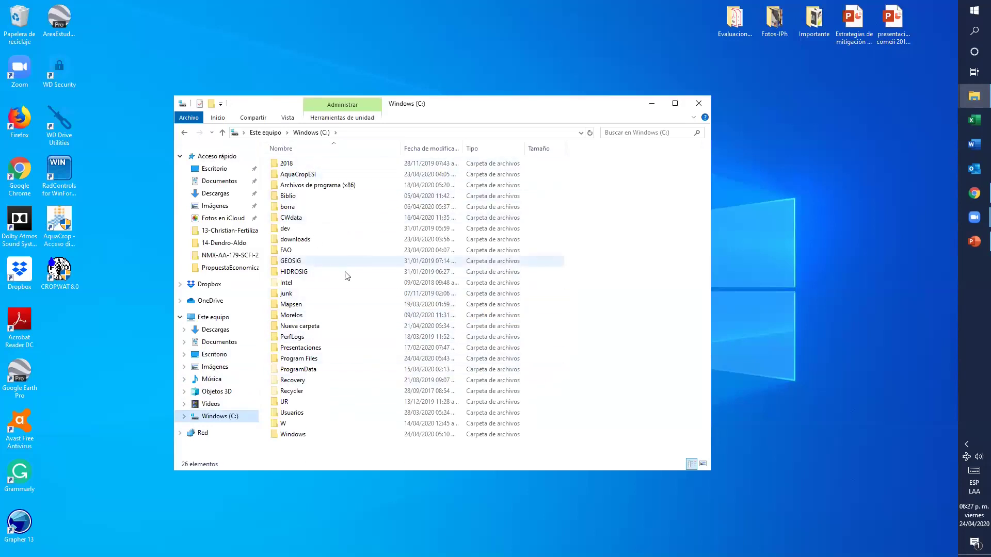
double_click(329, 191)
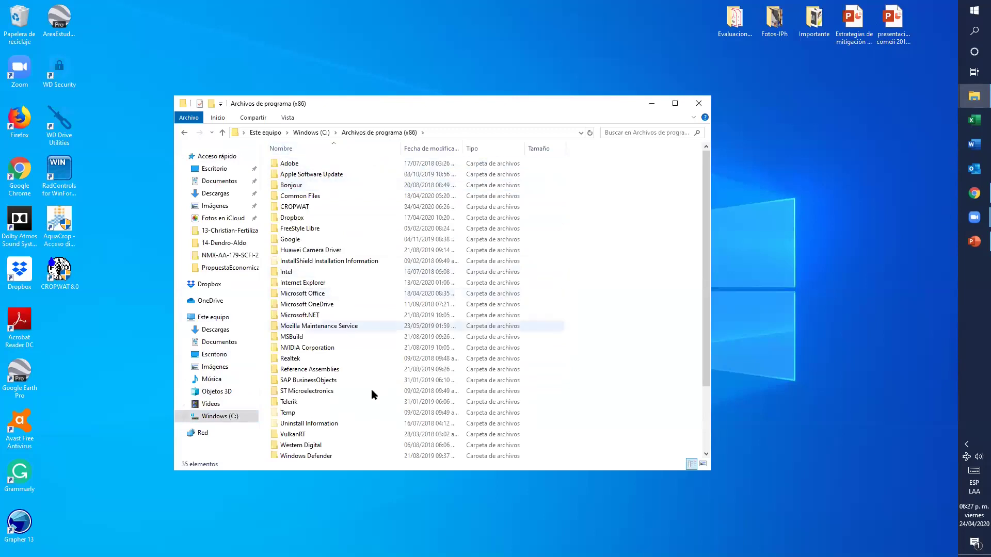
double_click(298, 207)
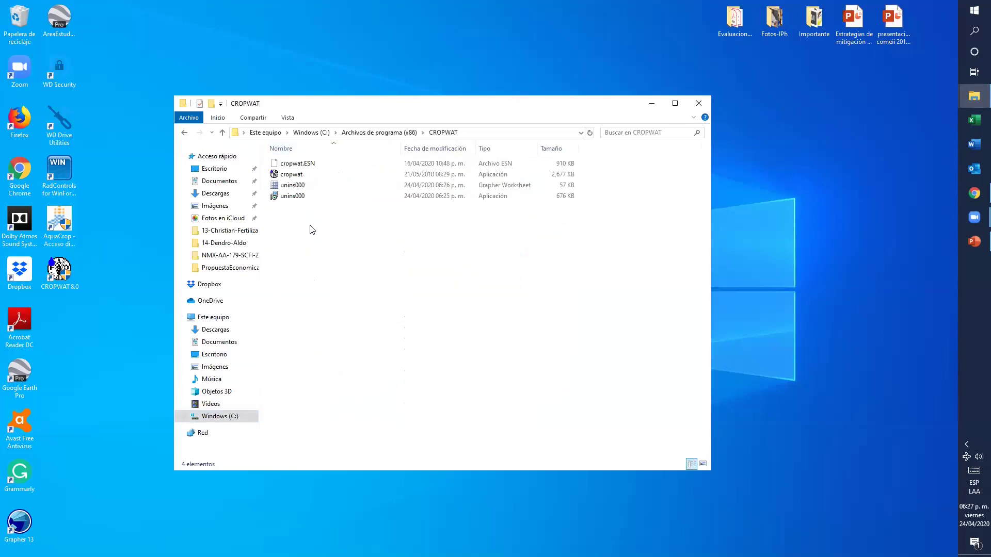
Run the cropwat application from its program folder, dismiss the welcome window and close the program
click(286, 178)
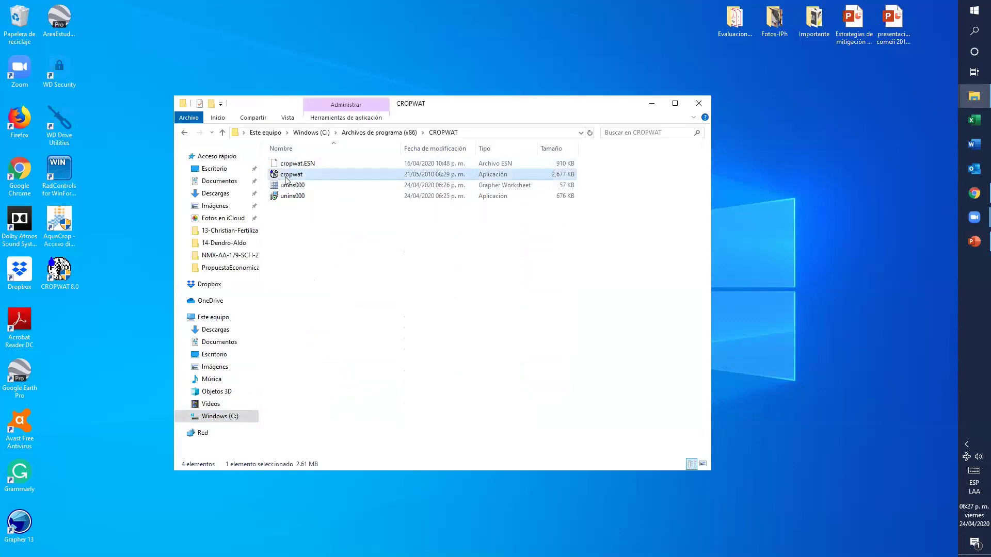
double_click(287, 178)
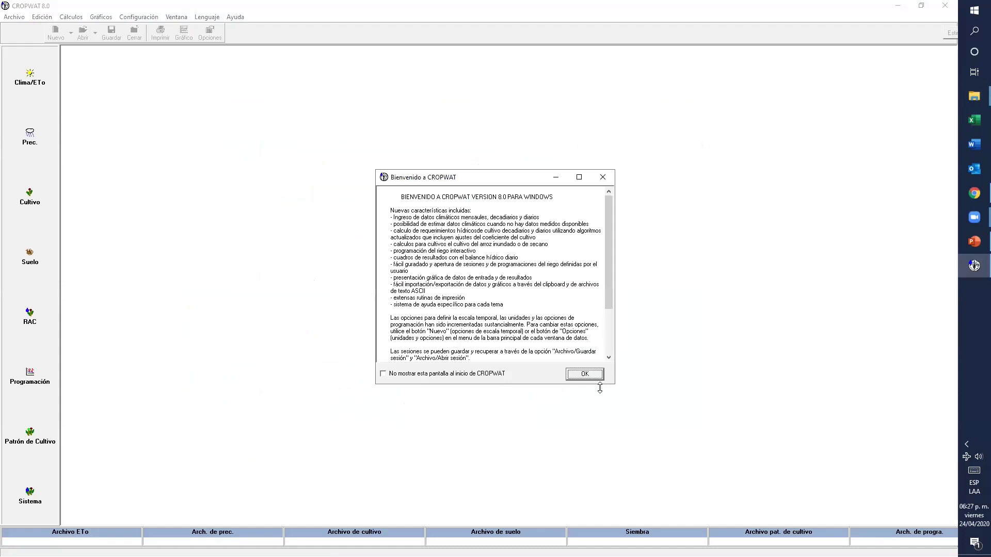
click(585, 374)
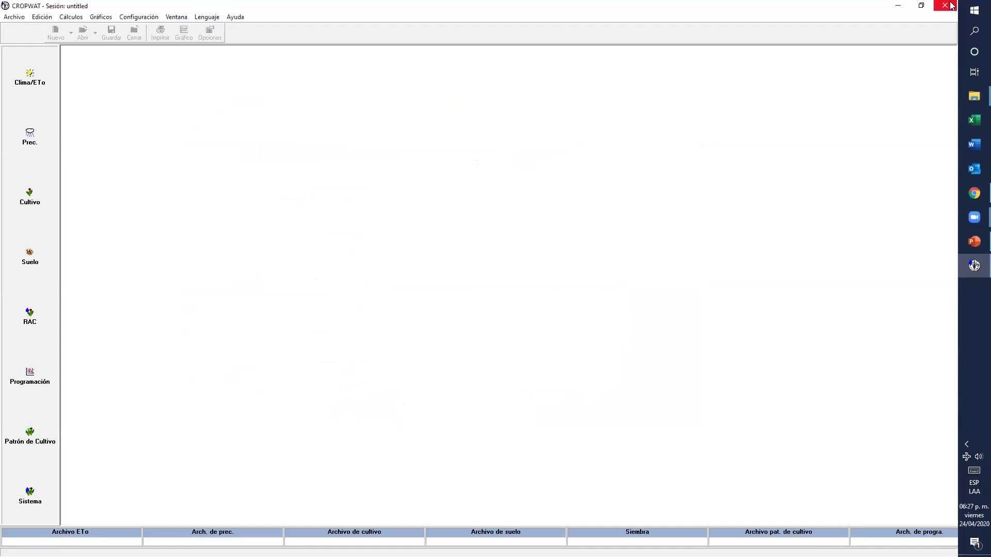
click(951, 7)
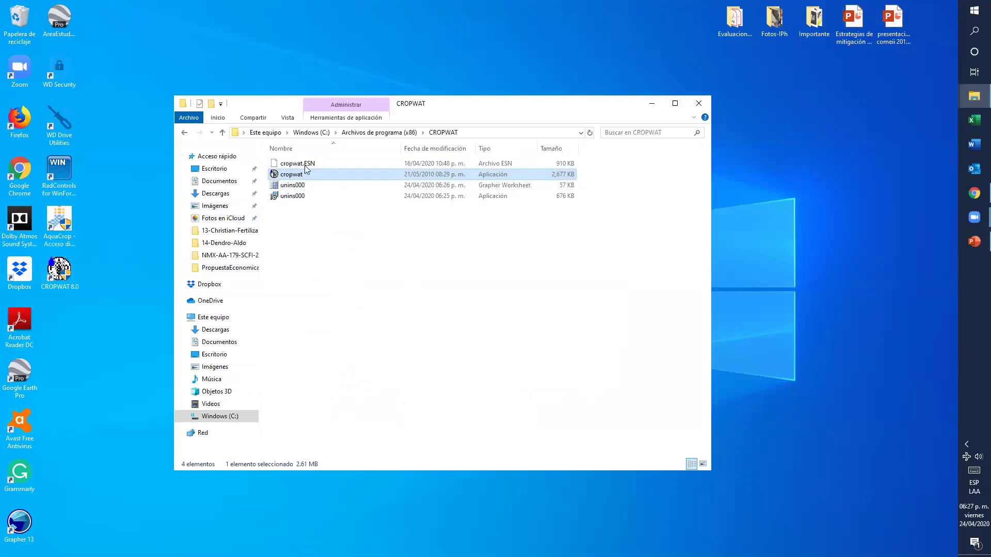
Minimize the program folder window, start CROPWAT 8.0 from its desktop shortcut and close it again past the welcome window
right_click(296, 177)
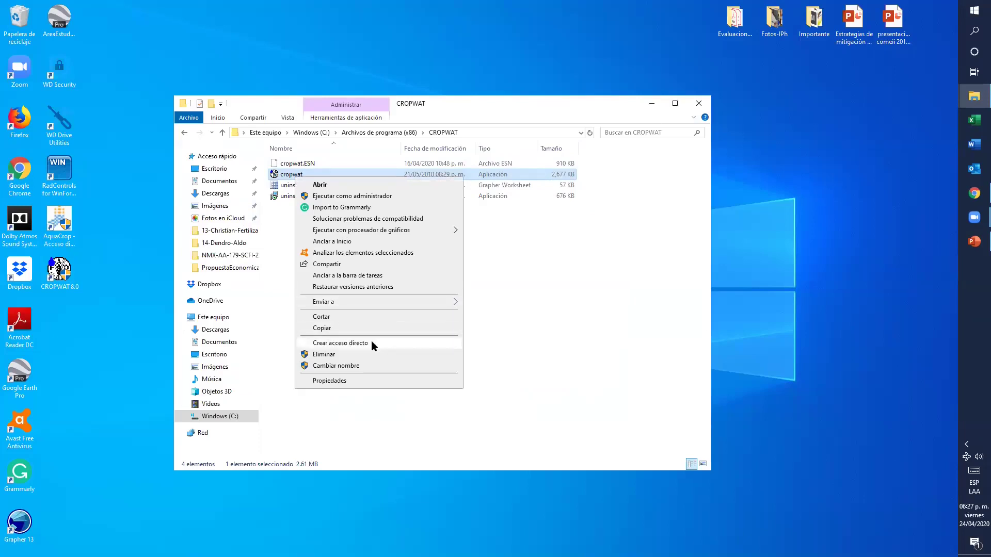
click(655, 104)
double_click(58, 271)
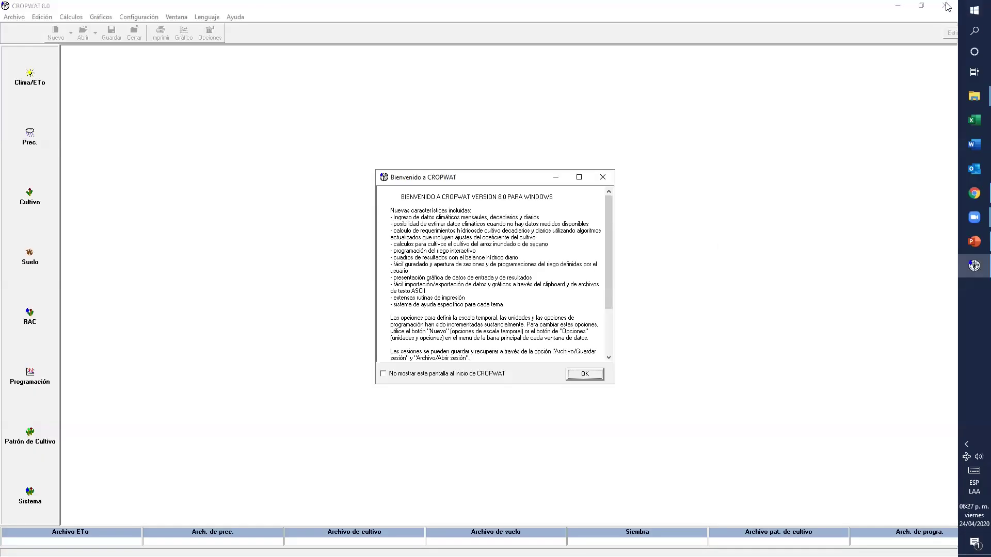
click(595, 375)
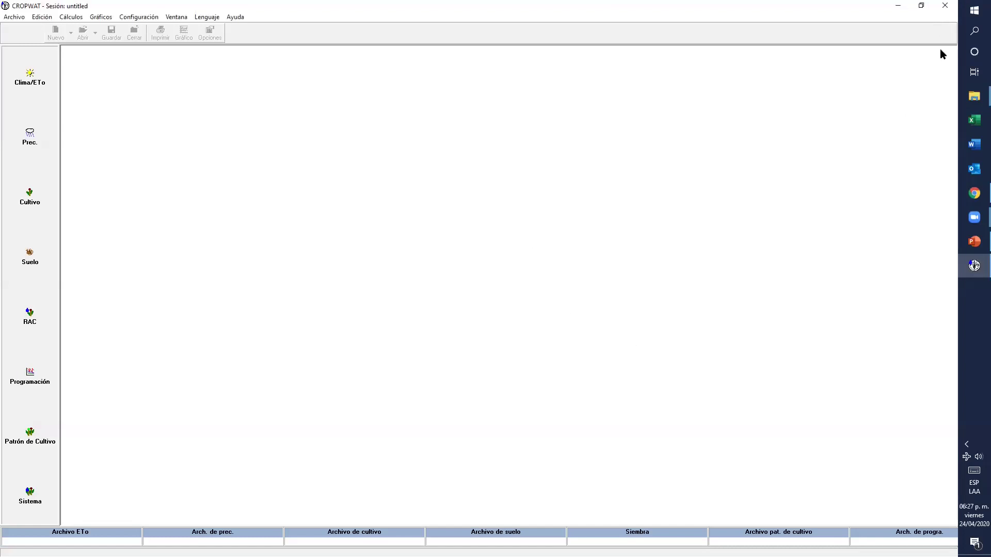
click(944, 6)
Minimize the reopened CROPWAT folder window and move the CROPWAT 8.0 desktop shortcut beside the cropwat80 installer
mouse_move(975, 97)
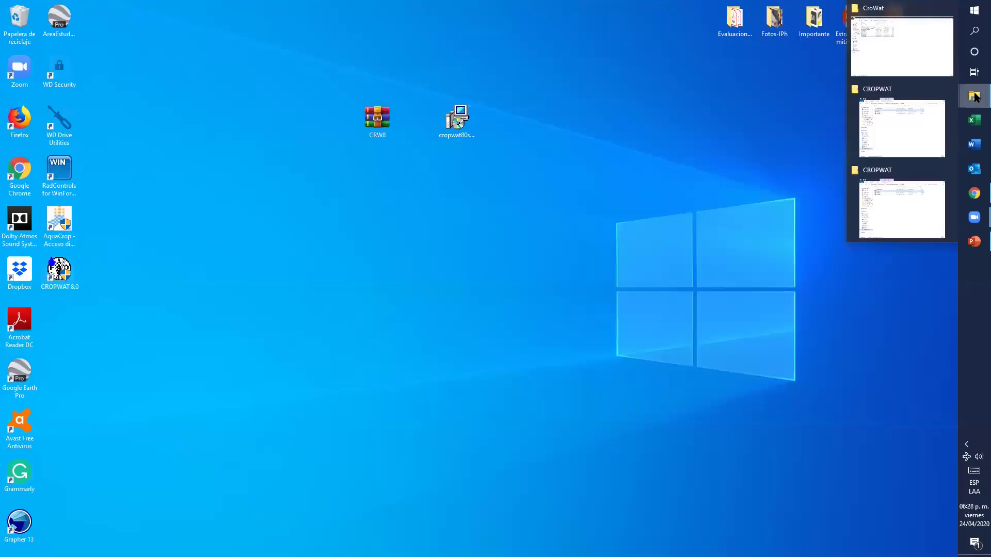
click(887, 206)
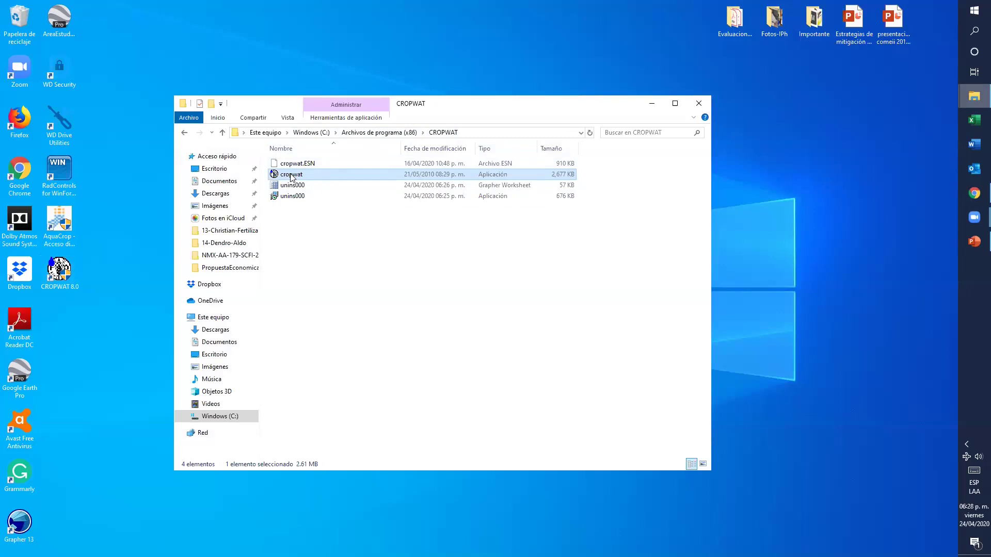
click(652, 103)
drag(59, 269, 538, 161)
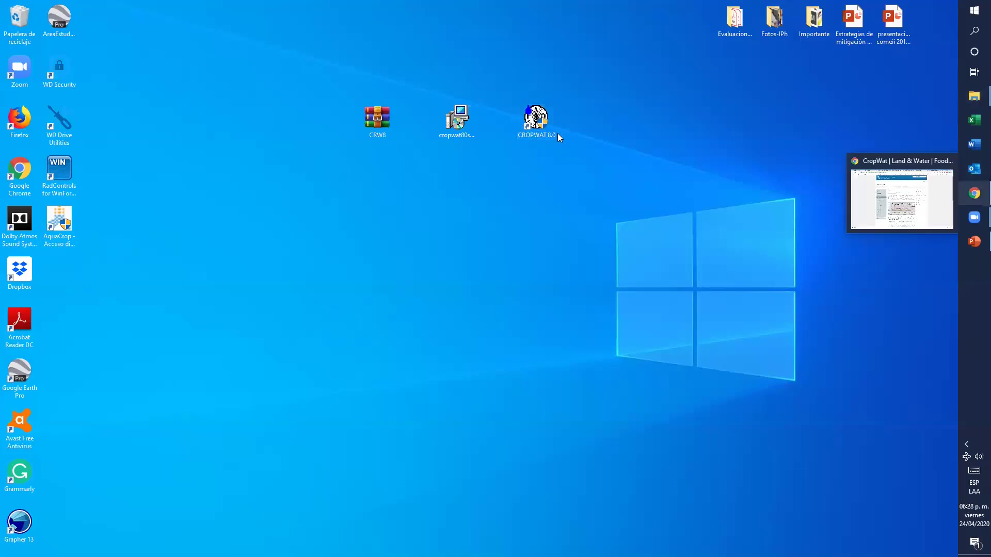
Start CROPWAT from the moved desktop shortcut and try its interface language in English and French
double_click(541, 120)
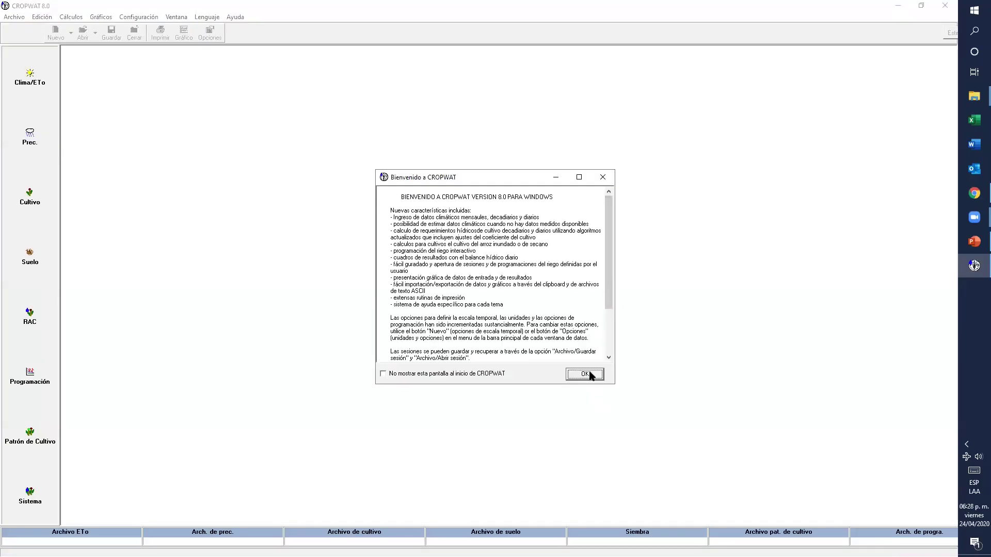
click(592, 375)
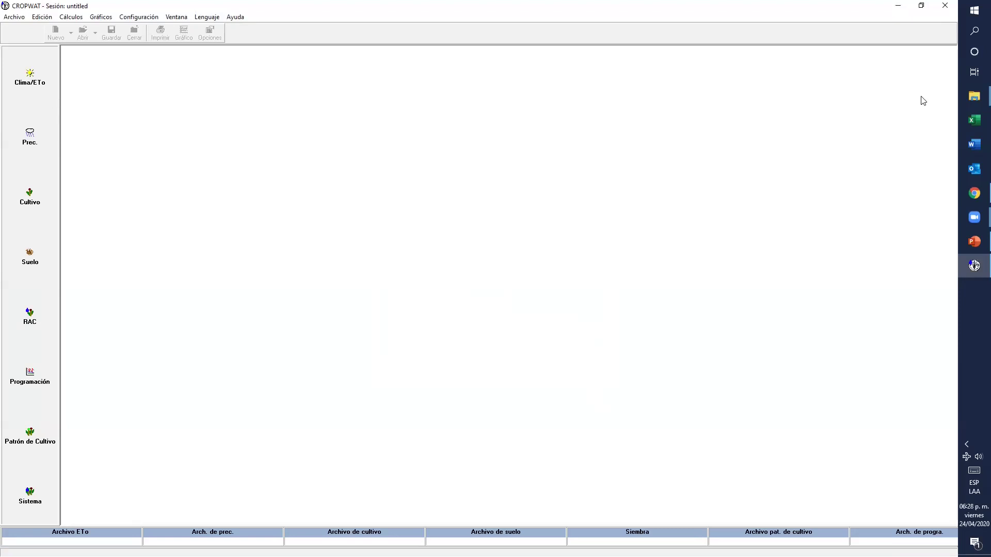
click(206, 17)
click(211, 28)
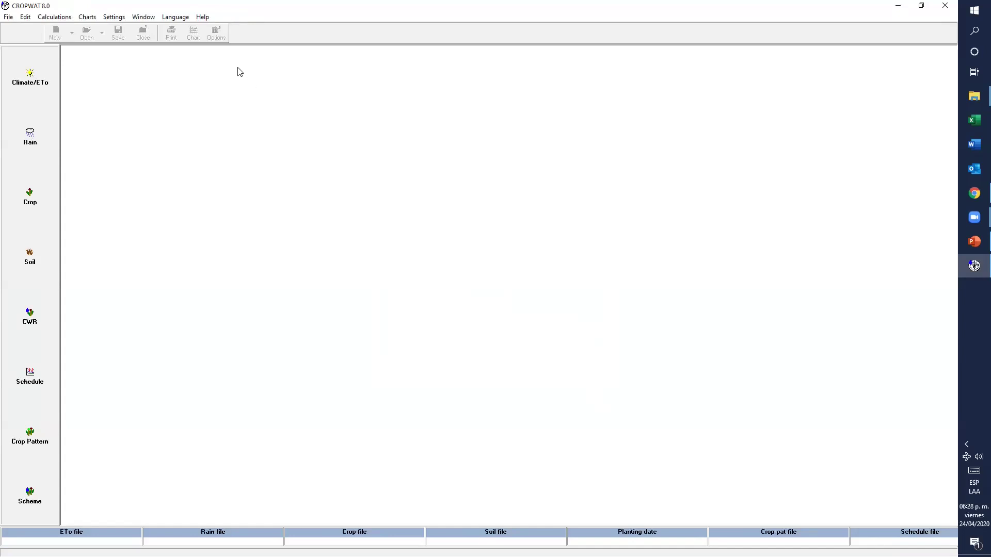
click(176, 17)
click(181, 41)
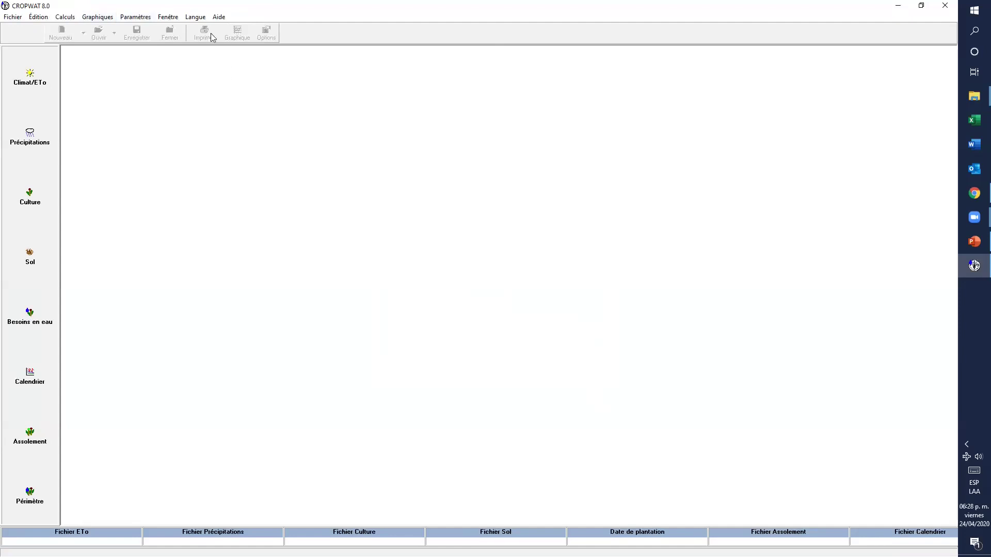
Set the CROPWAT interface language back to Spanish and exit the program
click(194, 17)
click(202, 52)
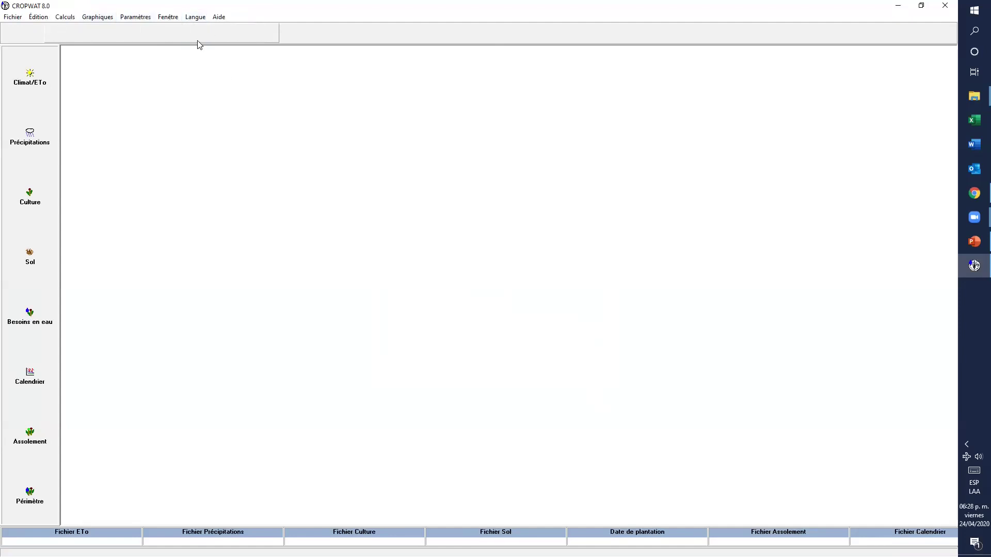
click(200, 17)
click(214, 63)
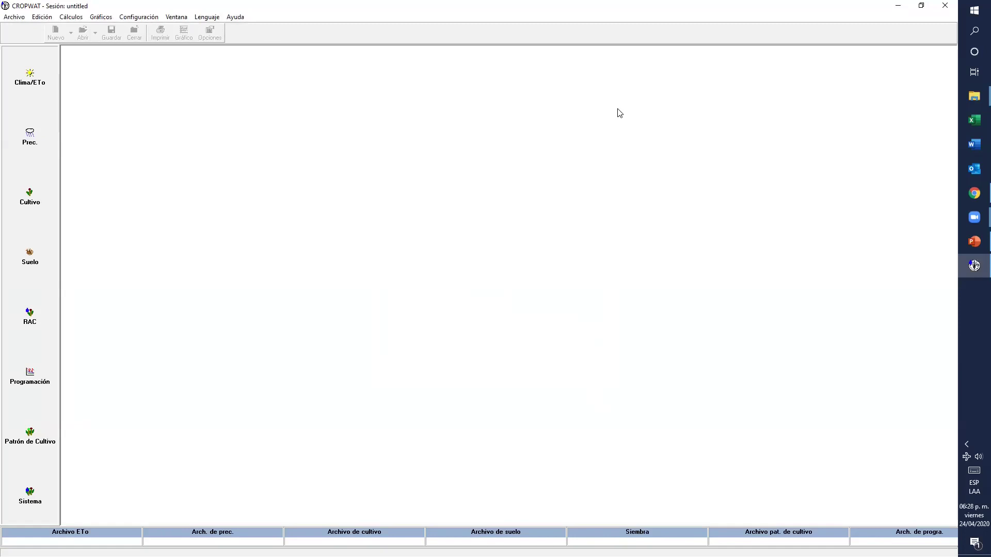
click(14, 17)
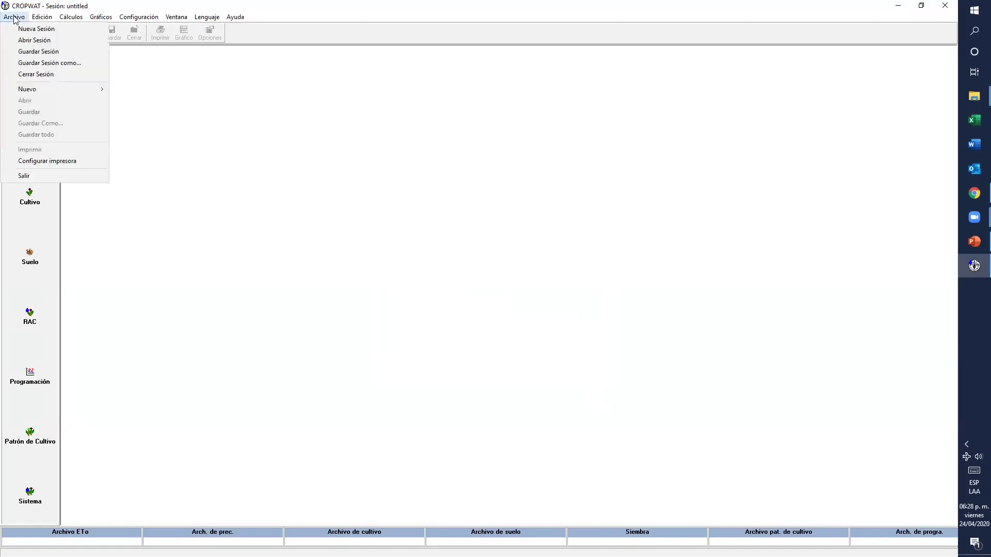
click(24, 176)
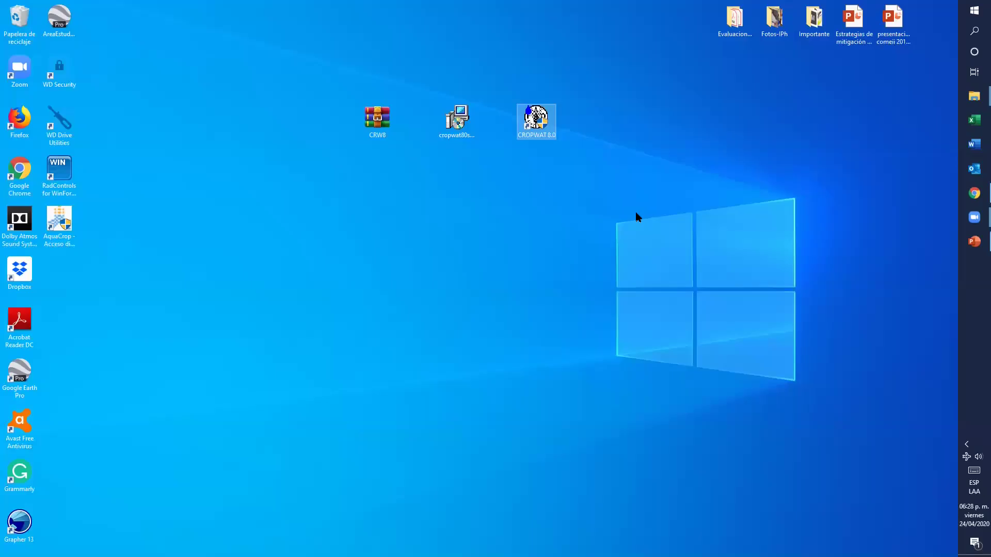
Switch to Chrome and examine the contents and chapters of the FAO 56 PDF, Evapotranspiración del cultivo
click(974, 195)
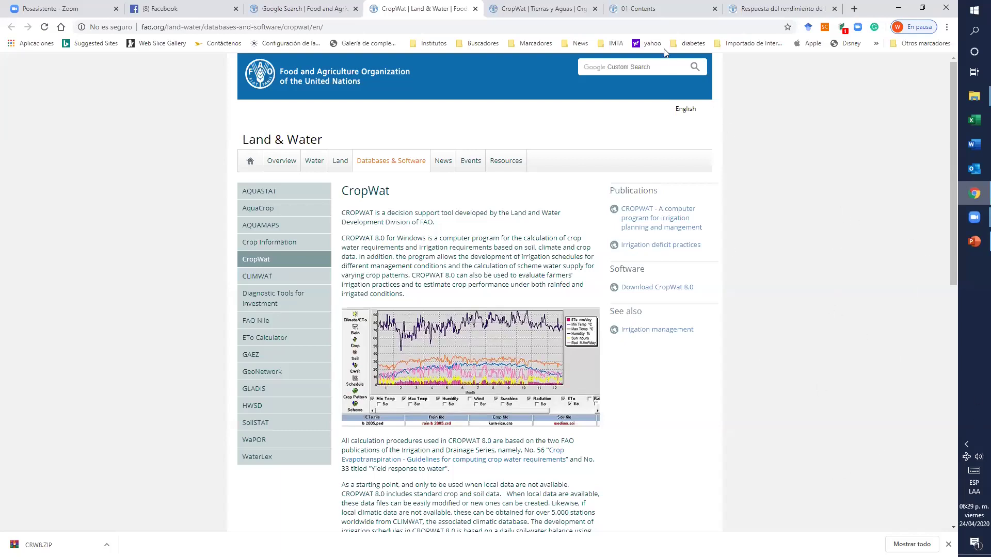
click(625, 16)
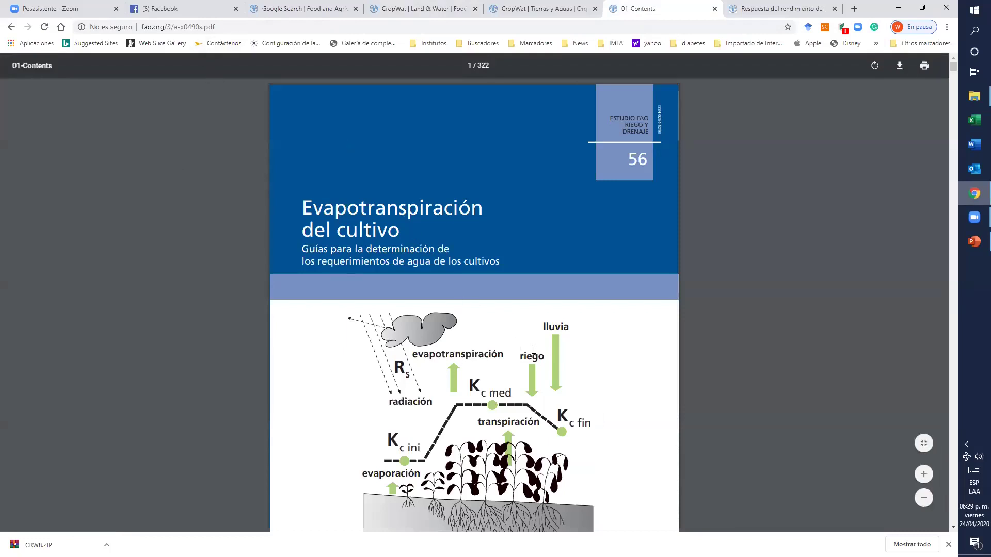
scroll(537, 392, down, 4)
scroll(537, 392, up, 4)
scroll(598, 268, down, 15)
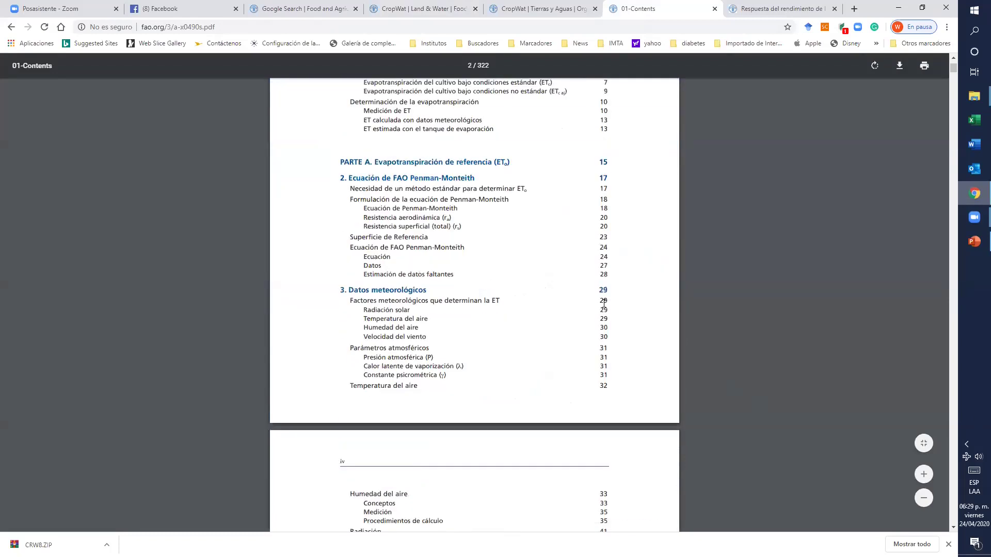
scroll(603, 304, down, 12)
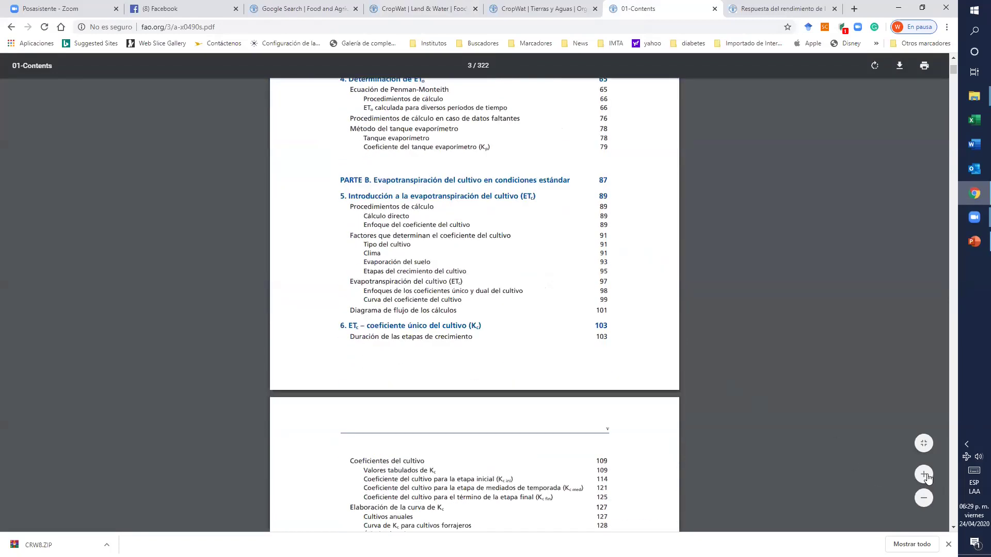
click(923, 475)
scroll(931, 457, down, 20)
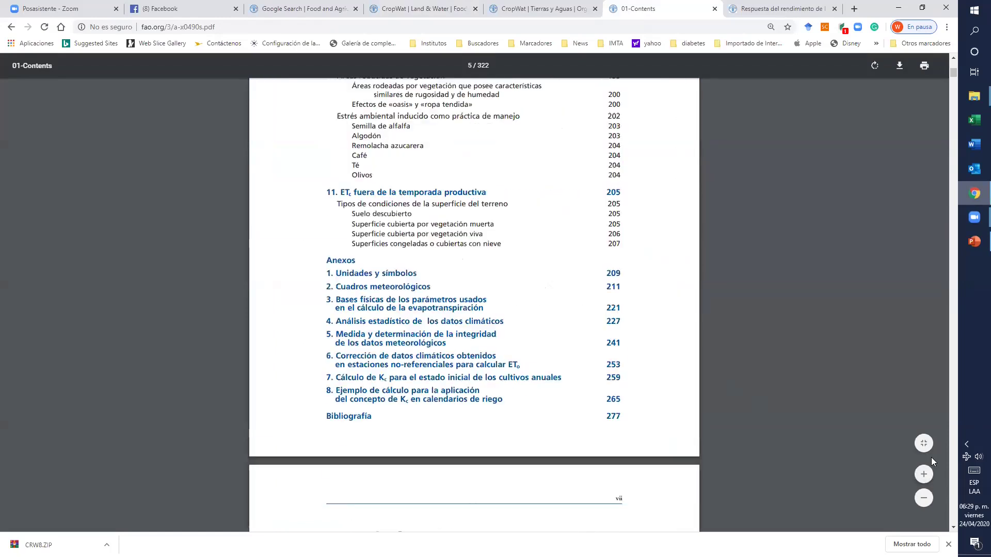
scroll(931, 457, down, 20)
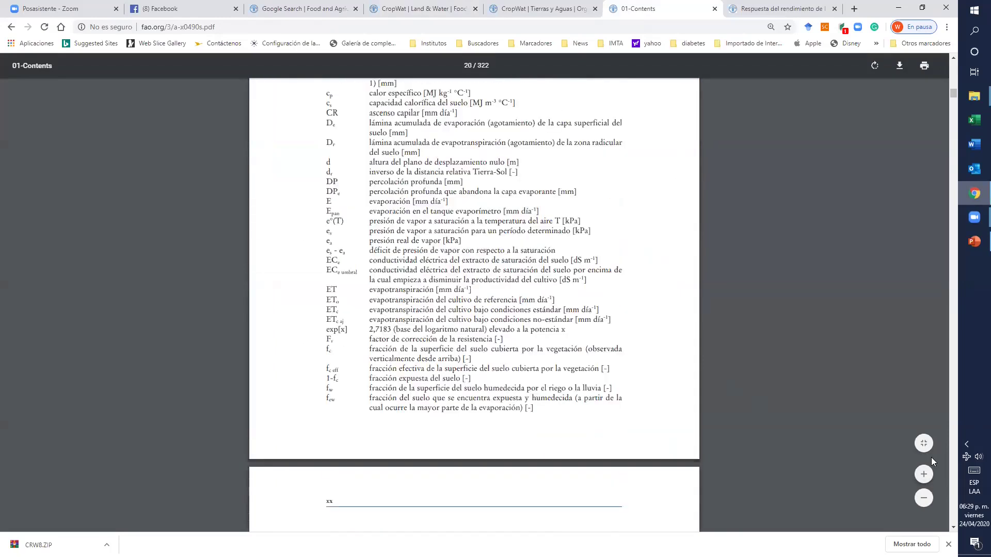
scroll(930, 457, down, 20)
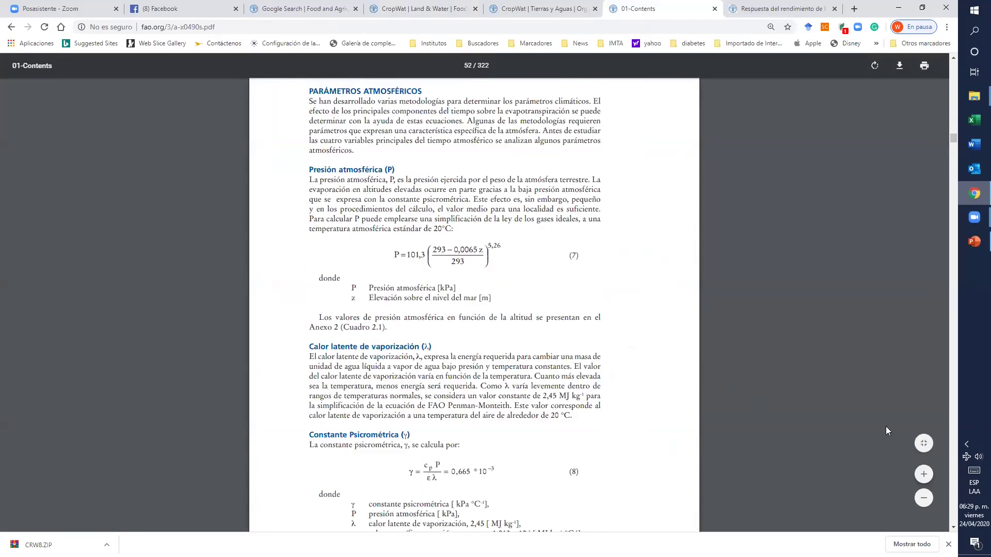
Bring up the save dialog for the a-x0490s PDF, cancel it, and return to the document's first page
click(900, 66)
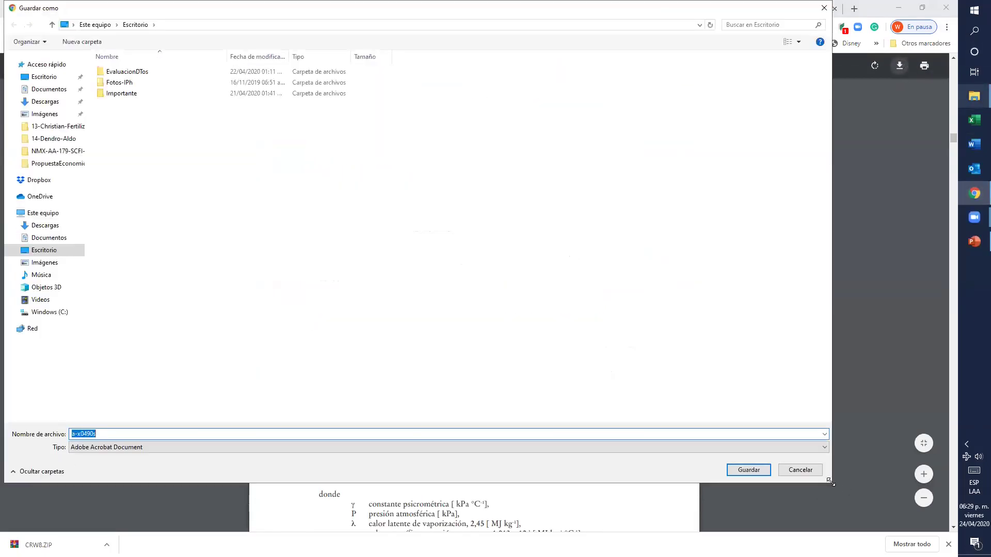
click(815, 470)
scroll(453, 331, up, 5)
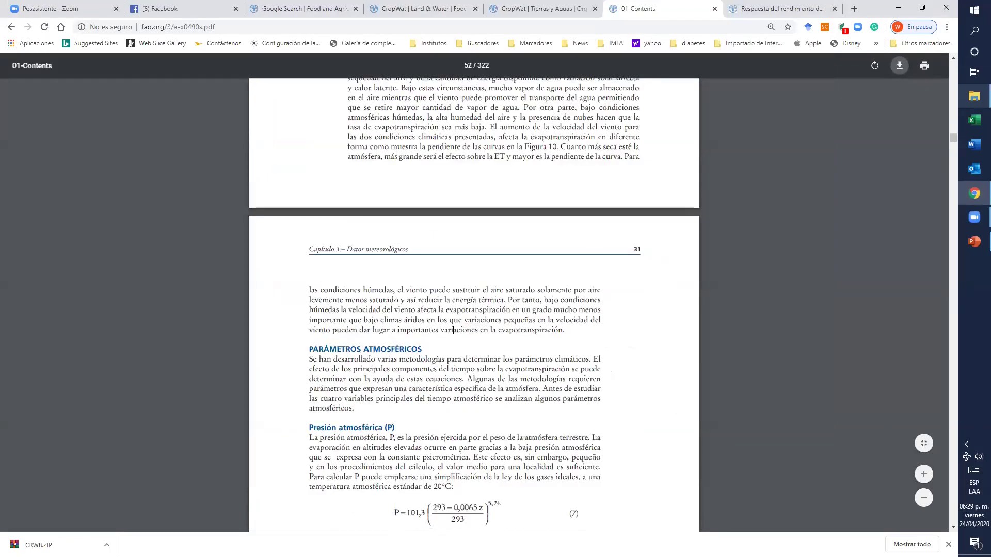
scroll(452, 331, up, 8)
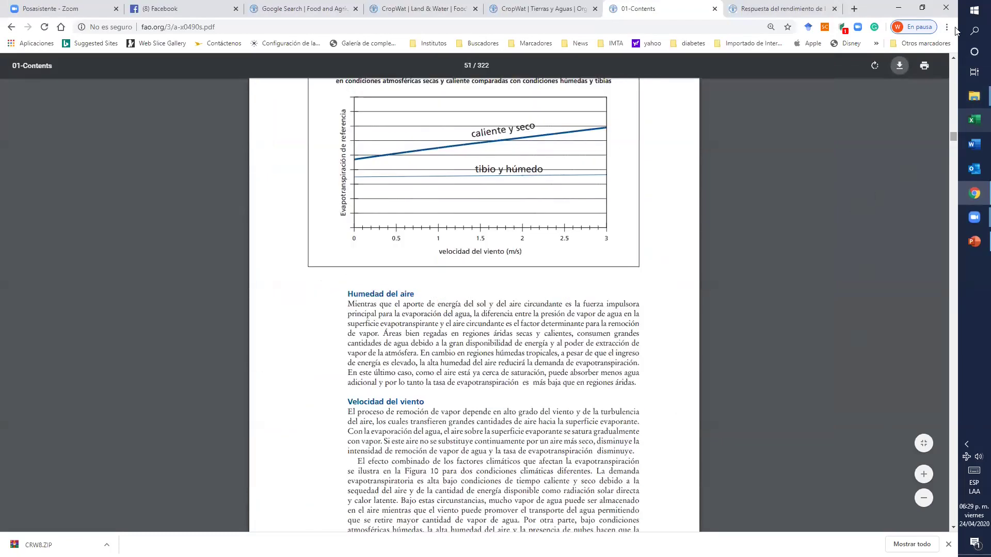
key(Home)
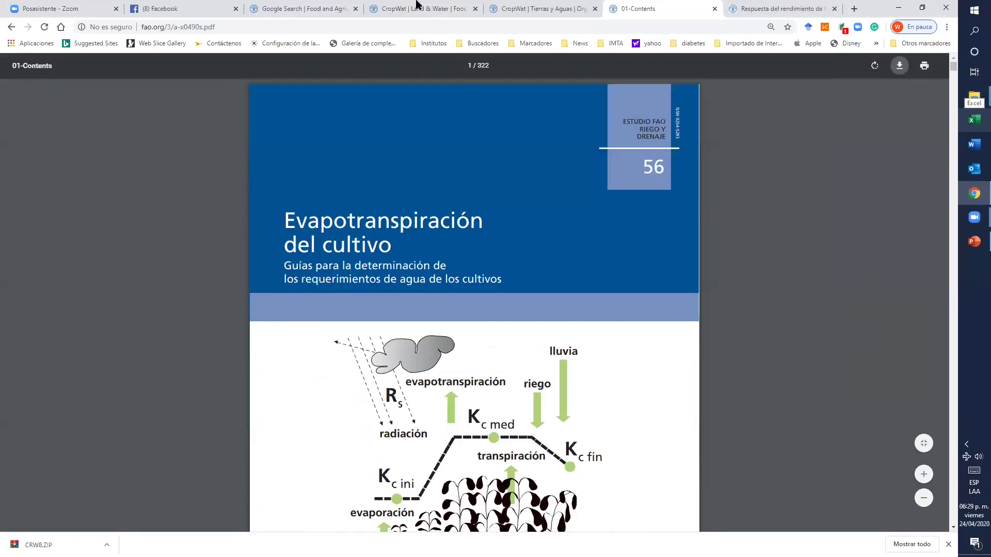
Look through the FAO 66 PDF, Respuesta del rendimiento de los cultivos al agua, and return to its cover
click(778, 10)
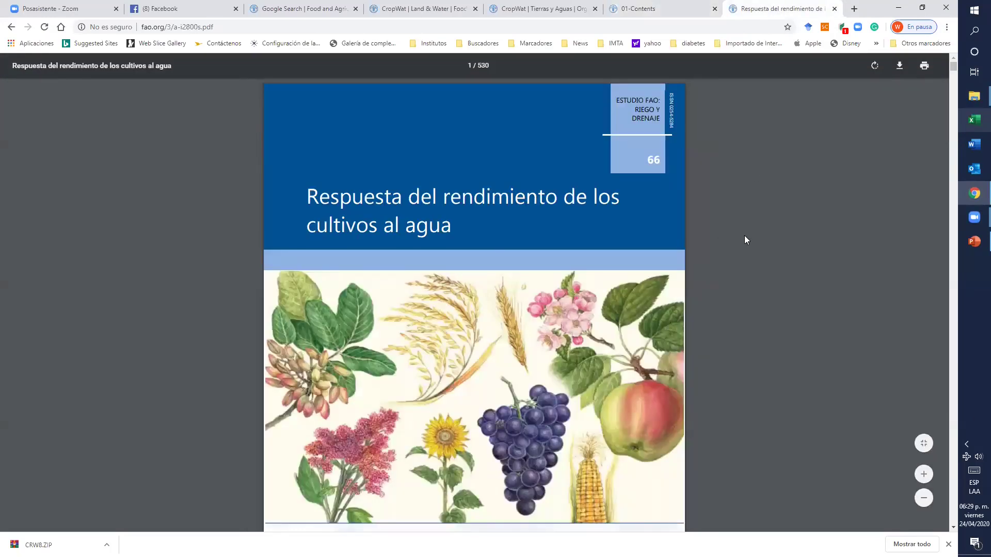
scroll(744, 235, down, 20)
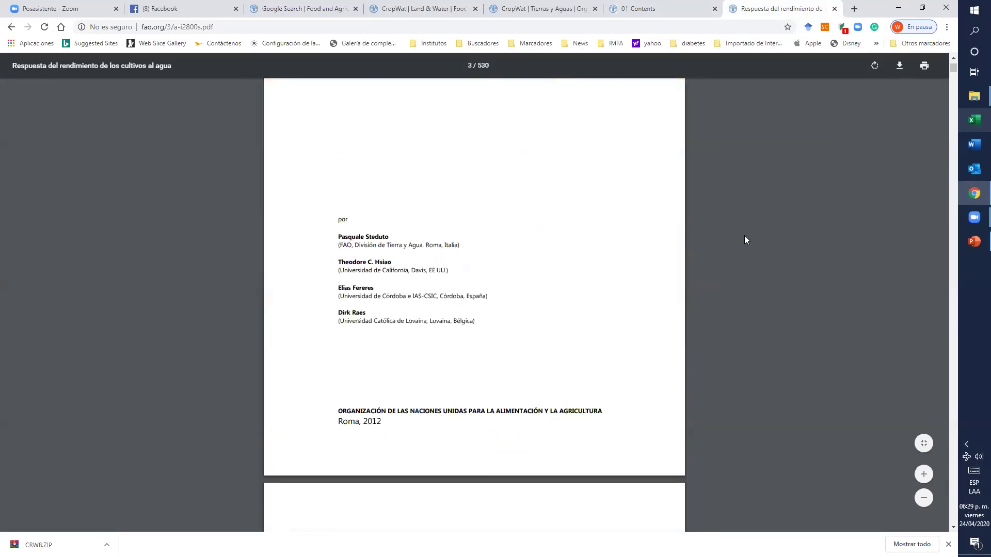
scroll(744, 237, down, 20)
scroll(744, 236, down, 20)
scroll(744, 236, down, 20)
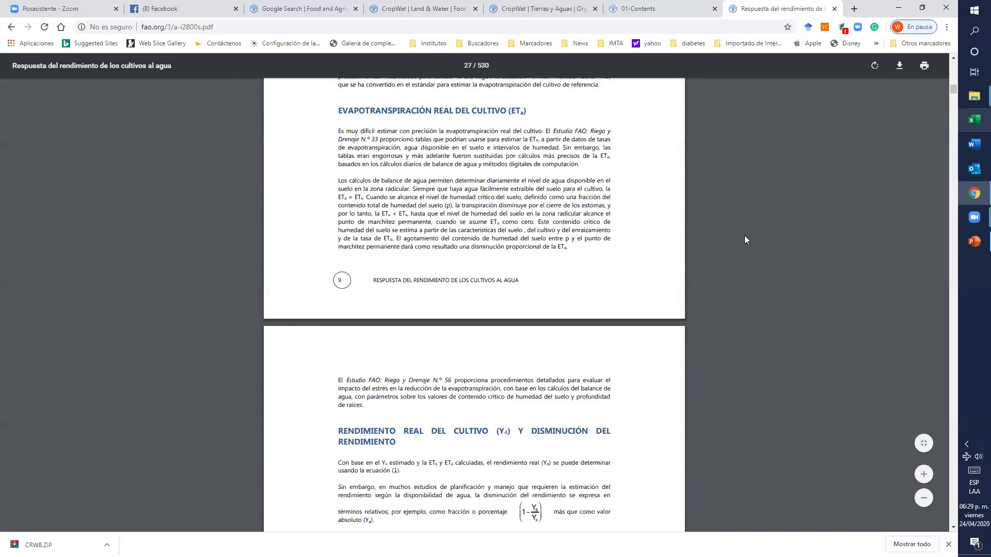
scroll(744, 240, down, 20)
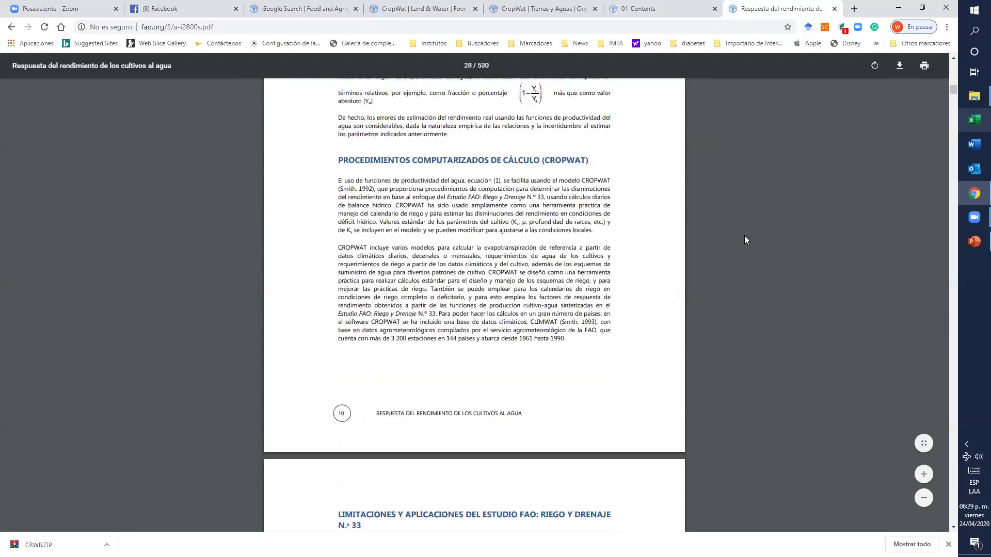
scroll(744, 240, down, 20)
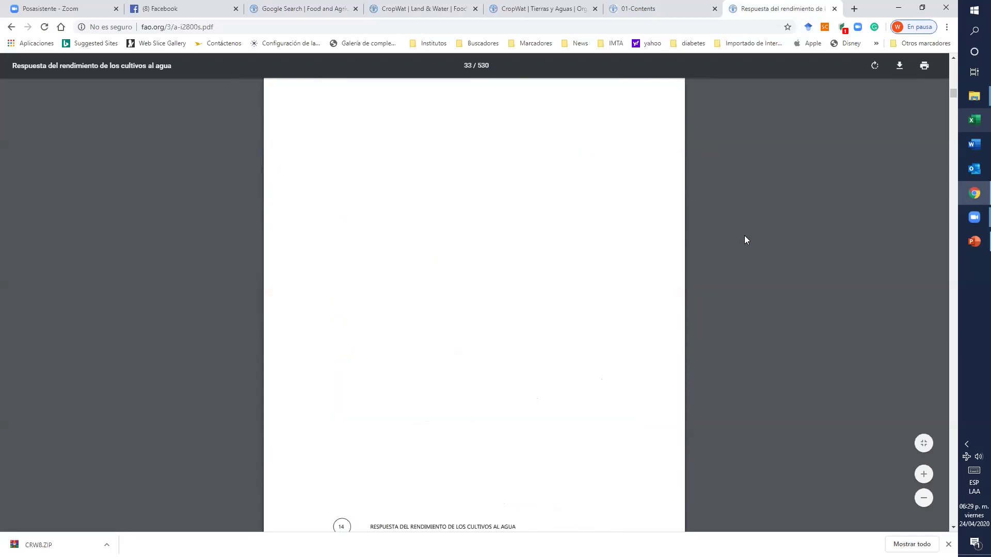
scroll(744, 240, down, 20)
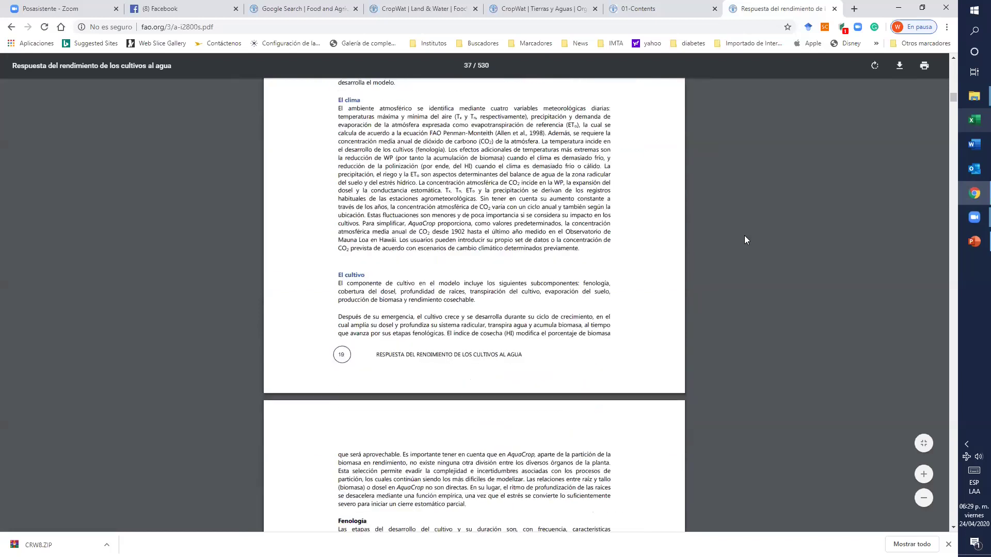
scroll(744, 240, down, 15)
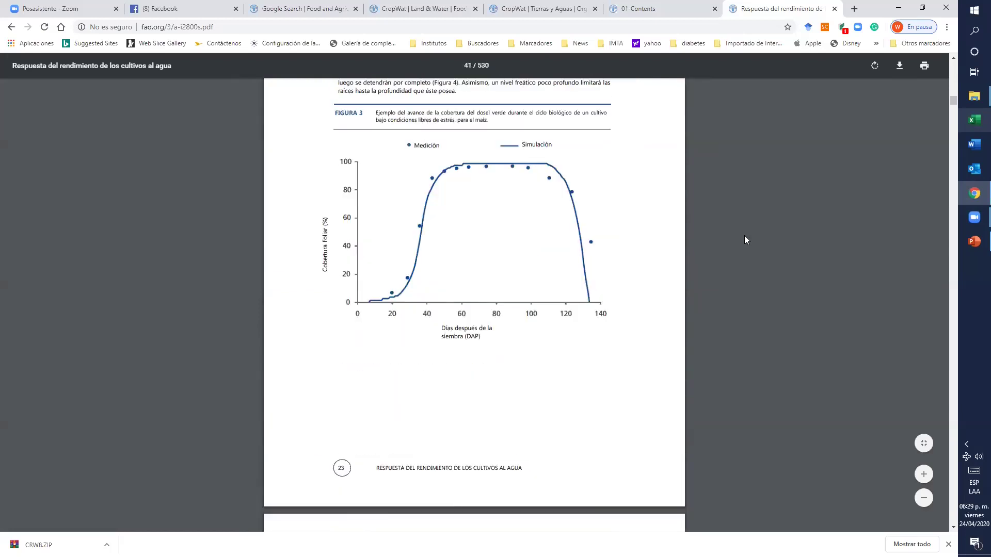
key(Home)
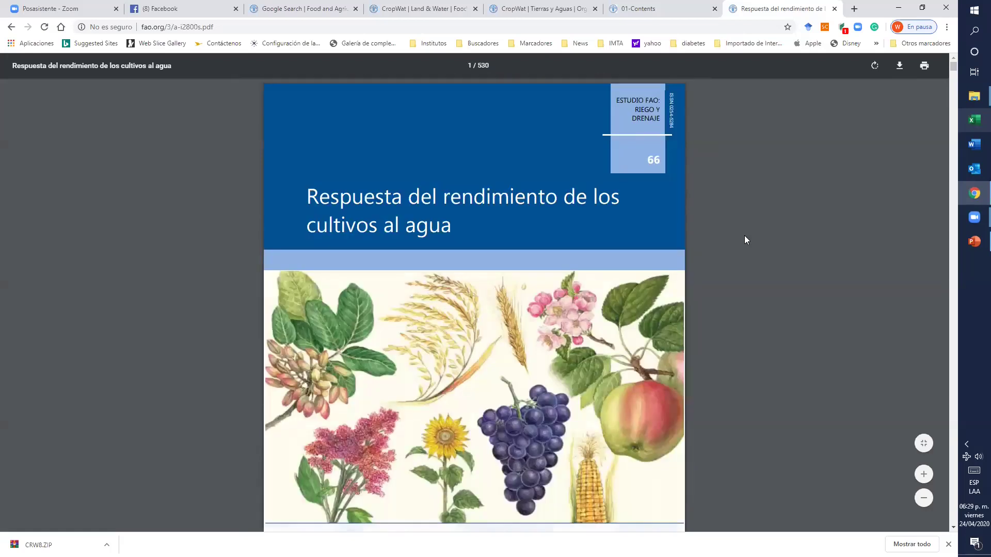
Minimize the browser and resume the PowerPoint slide show at the slide Archivos almacenados en la computadora
click(897, 7)
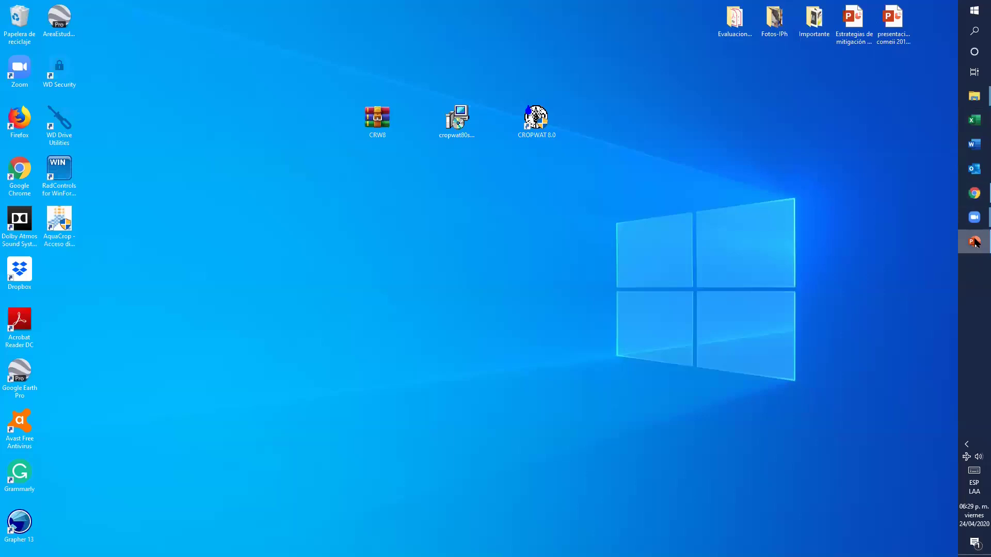
click(974, 241)
click(841, 550)
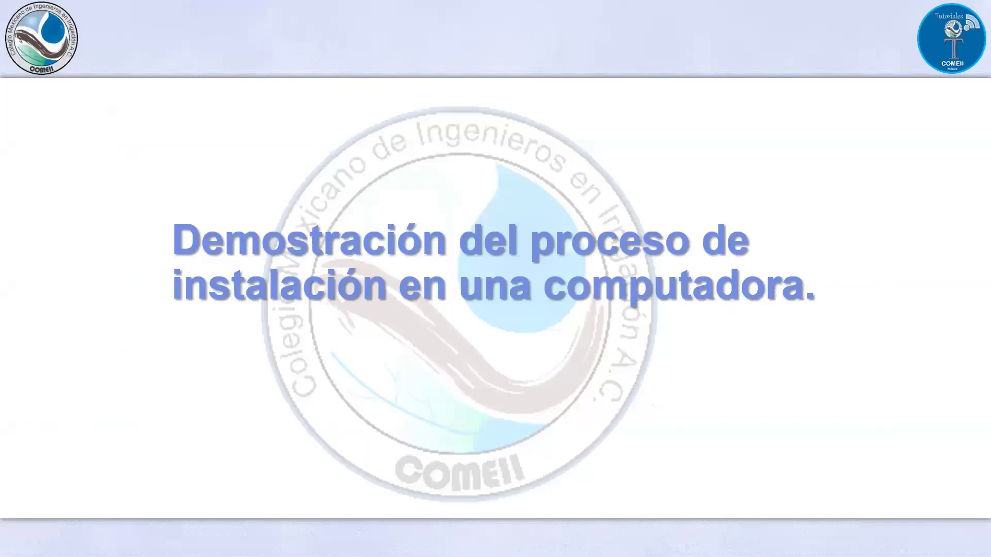
key(Right)
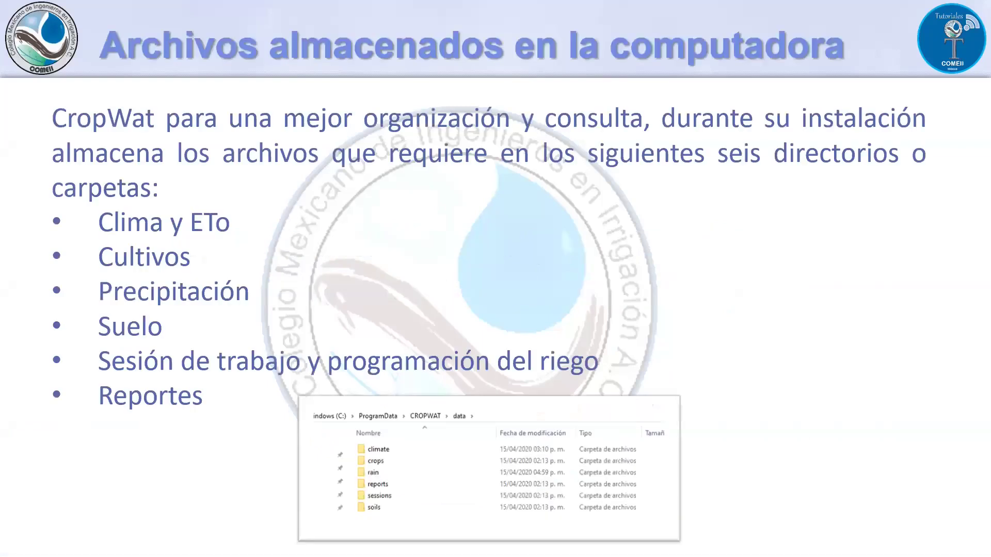